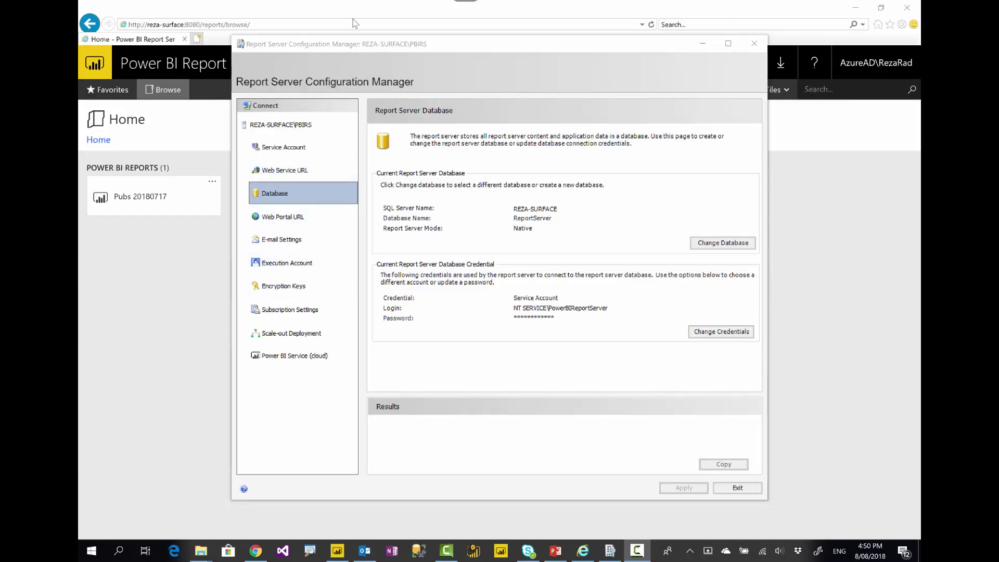
# Review the Web Service URL and Web Portal URL settings, then return to the report portal Home page
pyautogui.click(451, 48)
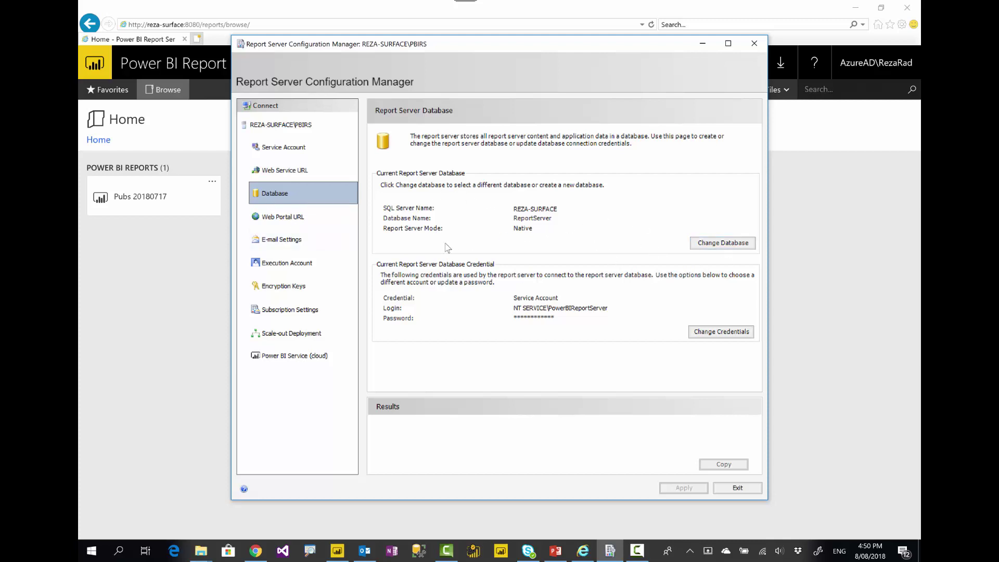
pyautogui.click(281, 175)
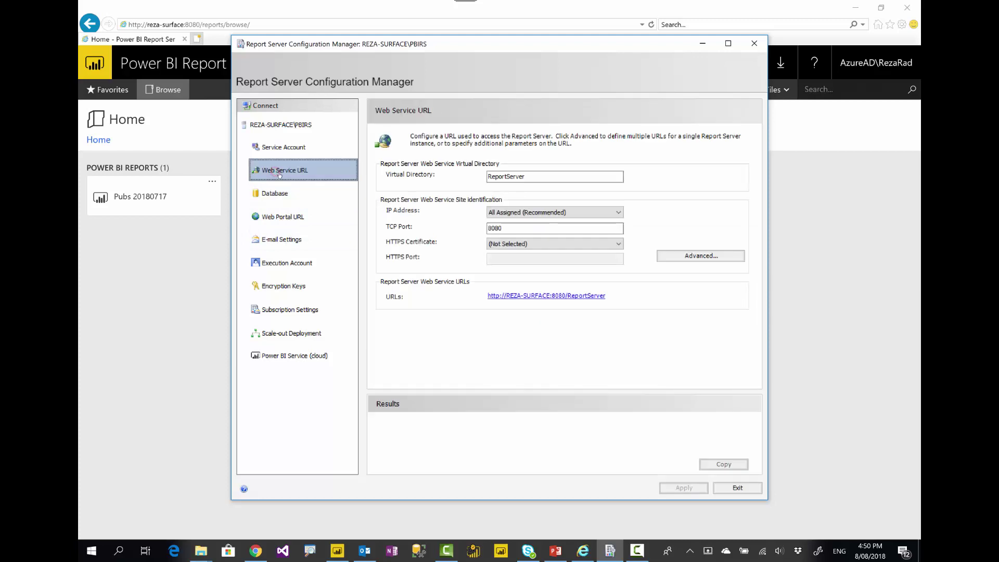
pyautogui.click(278, 221)
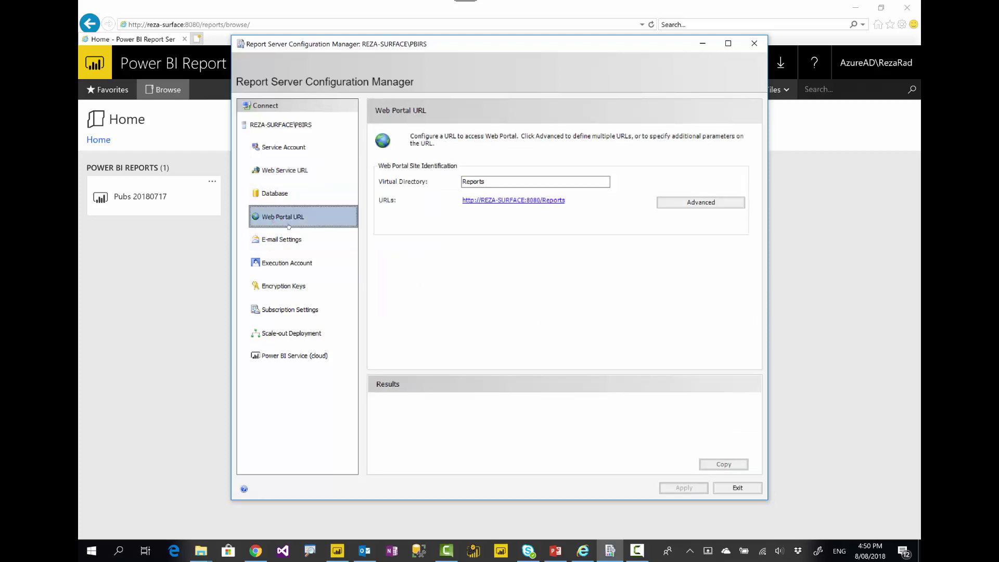
pyautogui.click(134, 300)
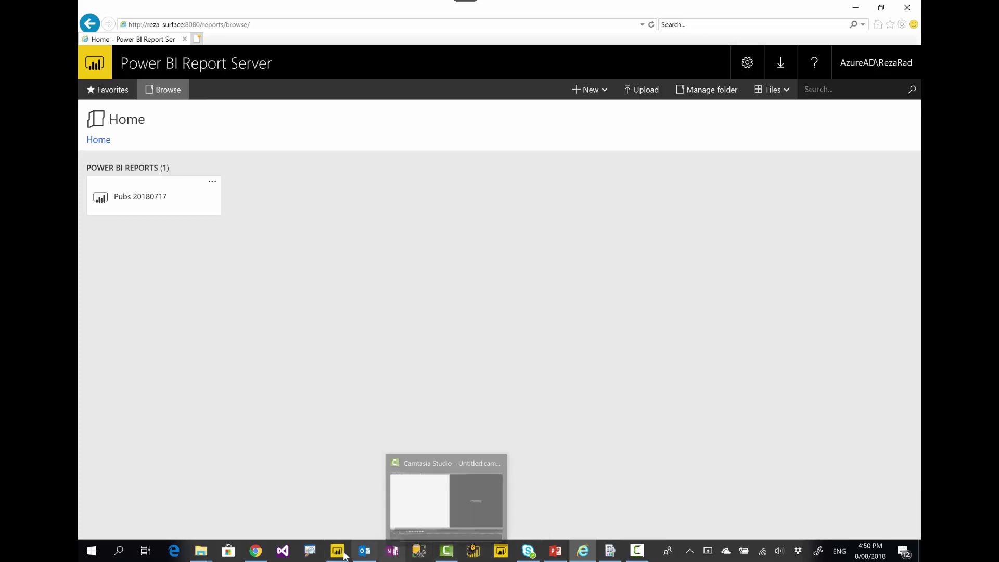
# Launch a new Power BI Desktop (March 2018) window from its taskbar jump list
pyautogui.moveTo(341, 553)
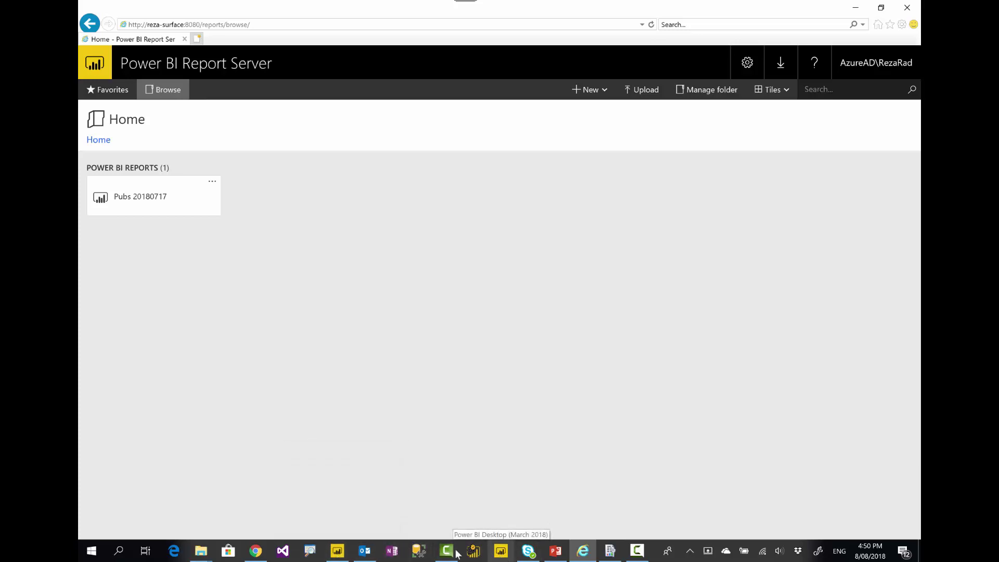
pyautogui.click(338, 489)
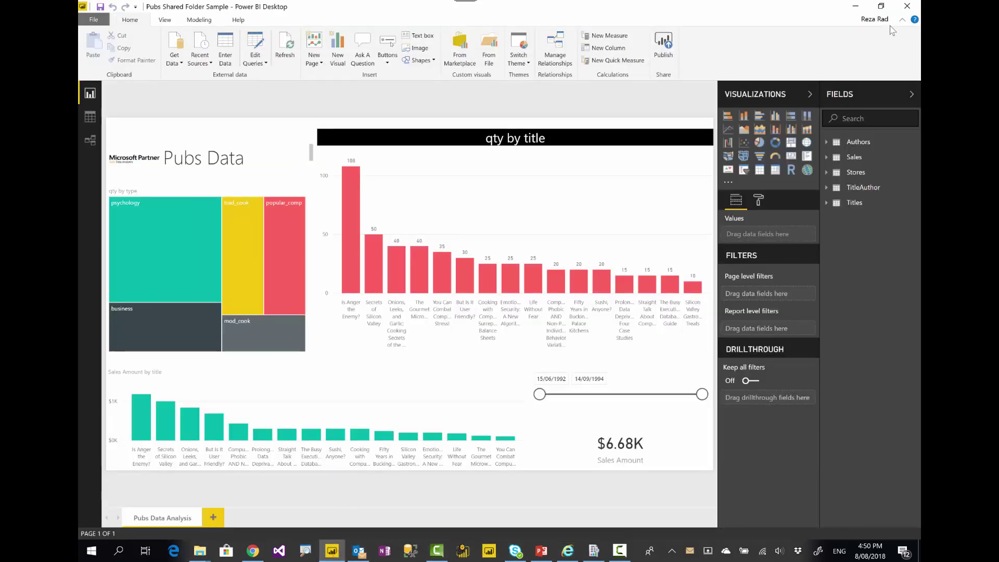
pyautogui.hotkey('alt', 'Tab')
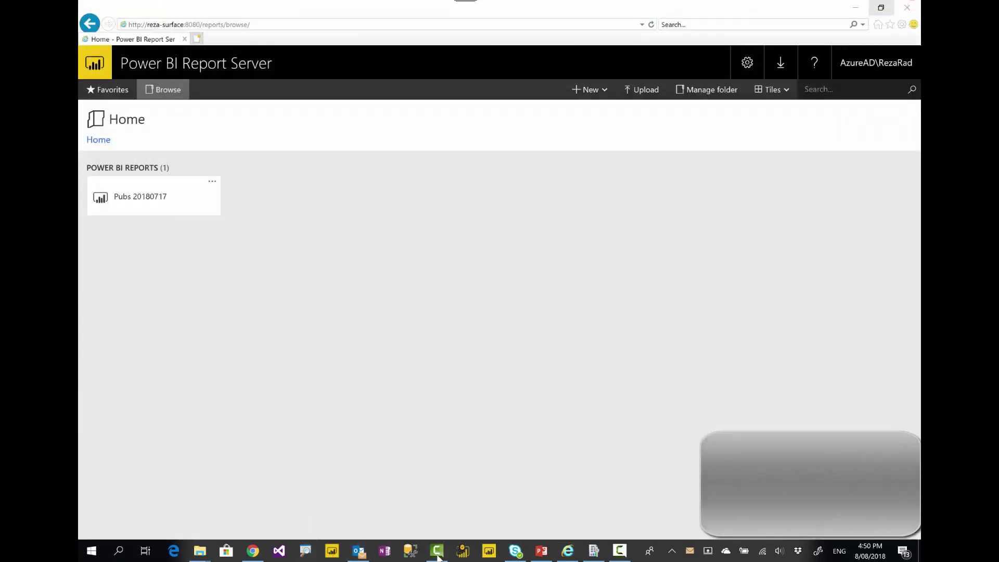
pyautogui.rightClick(489, 552)
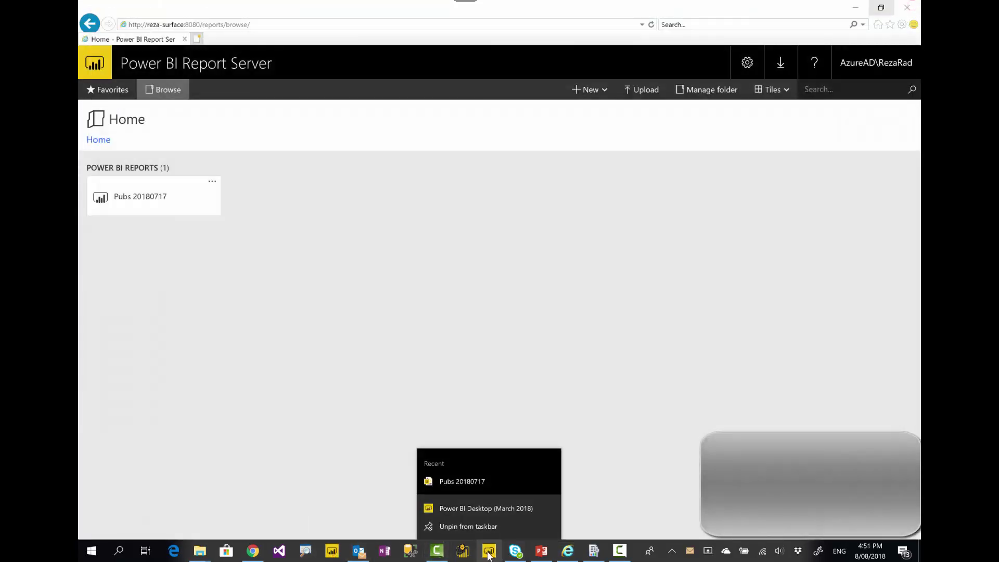
pyautogui.click(474, 509)
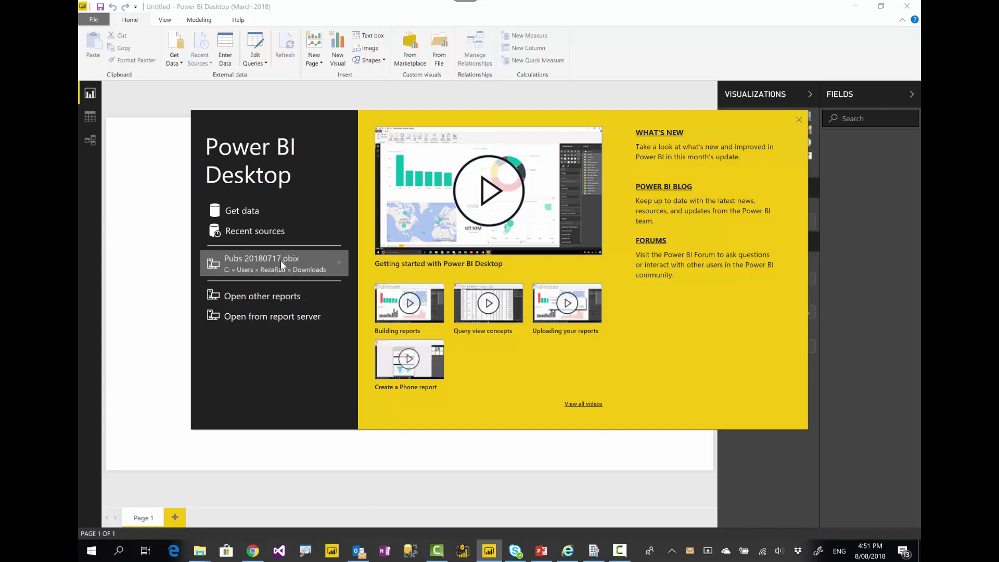
# Open Pubs 20180717.pbix, dismiss the version warning, and cancel a save to Power BI Report Server
pyautogui.click(253, 264)
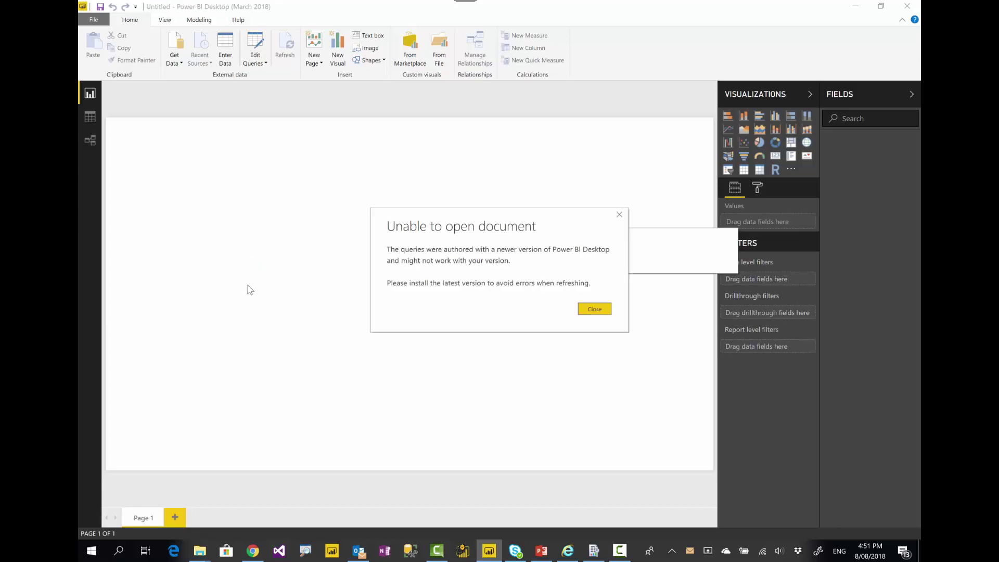
pyautogui.click(599, 310)
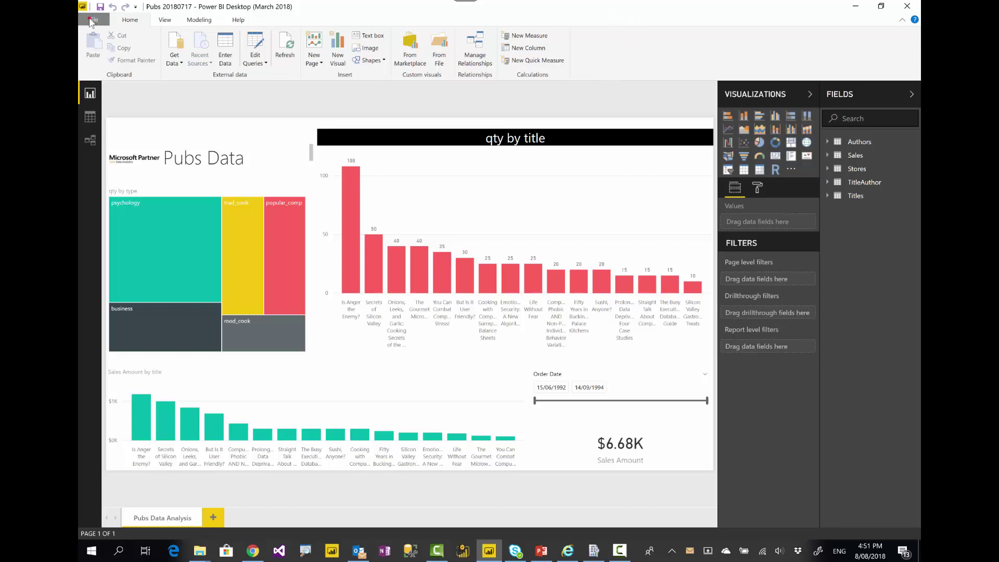
pyautogui.click(91, 21)
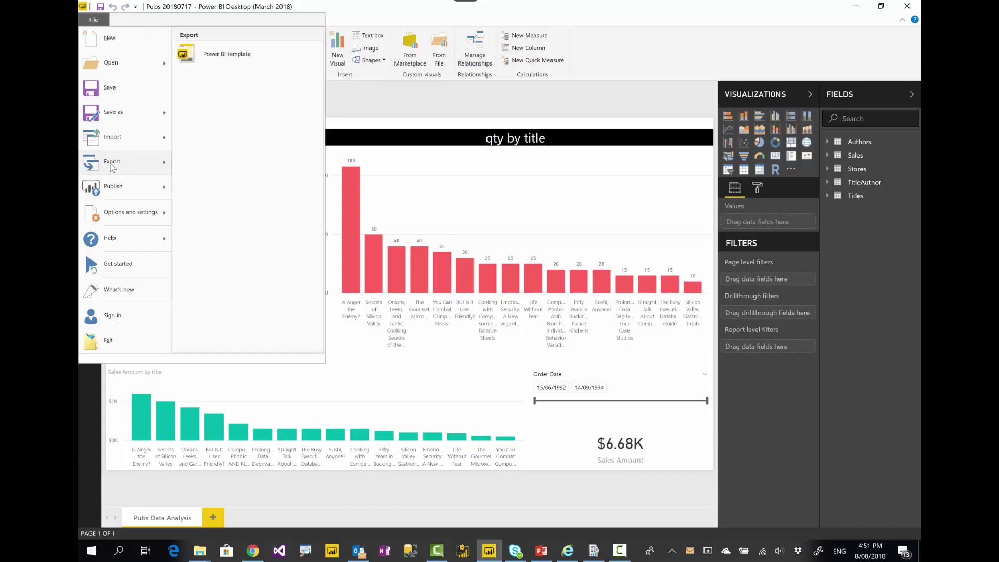
pyautogui.moveTo(121, 115)
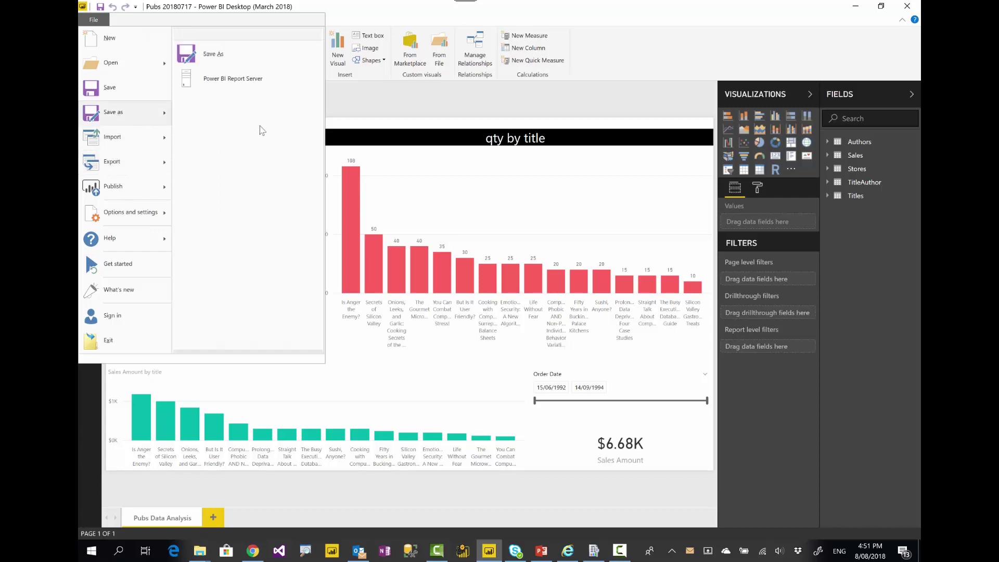
pyautogui.click(248, 86)
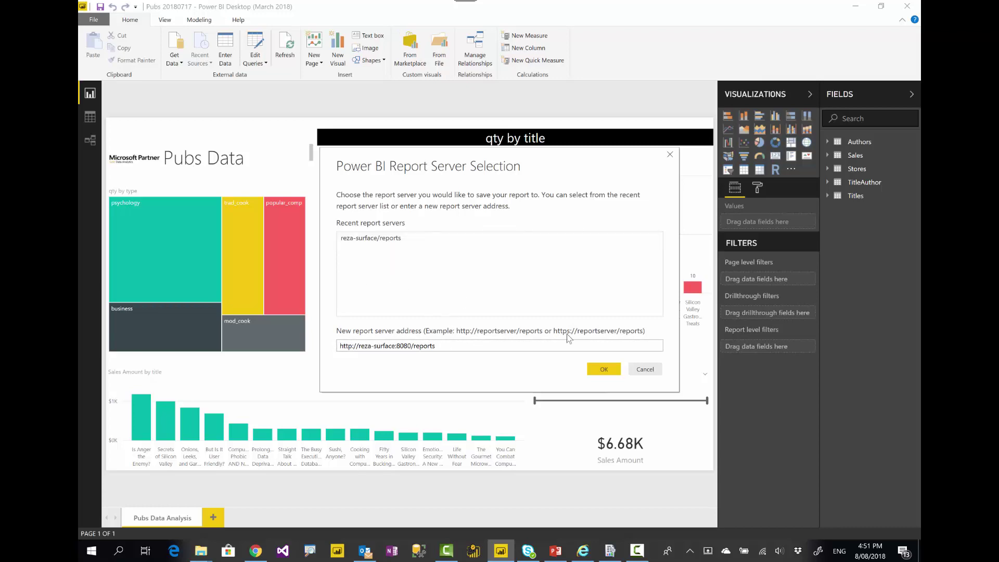
pyautogui.click(645, 370)
# Check the Save as options again and return to the report portal
pyautogui.click(94, 20)
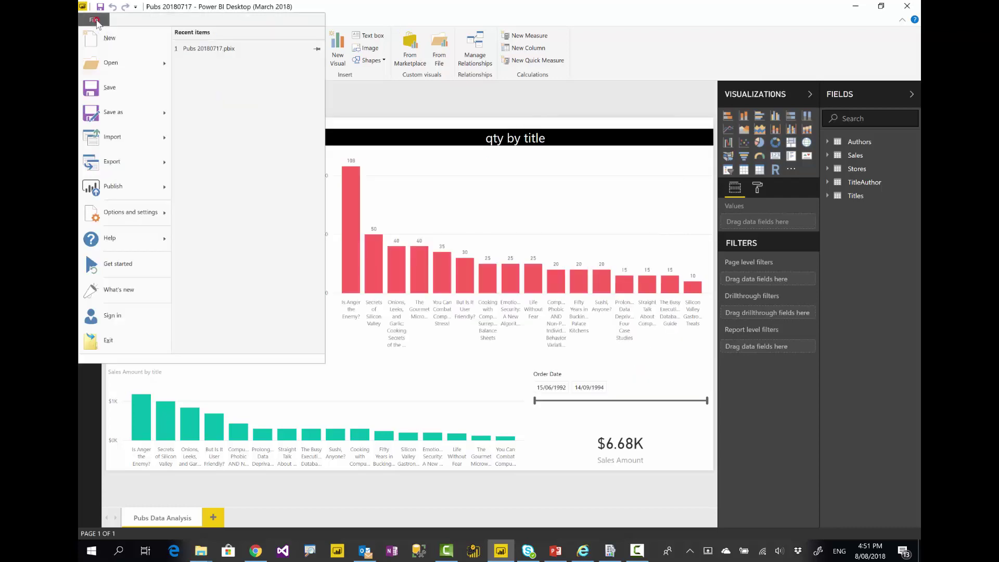
pyautogui.moveTo(123, 125)
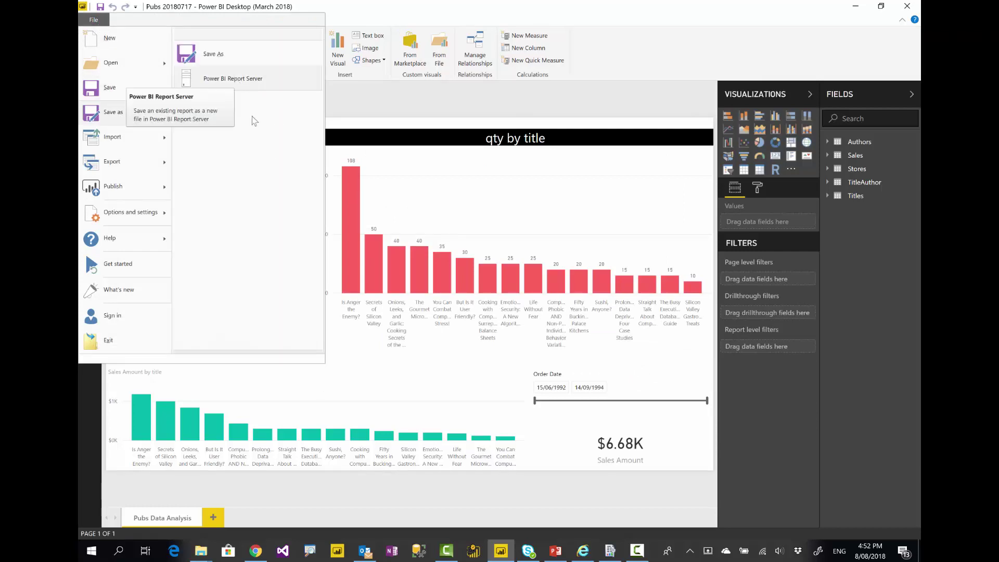
pyautogui.click(582, 550)
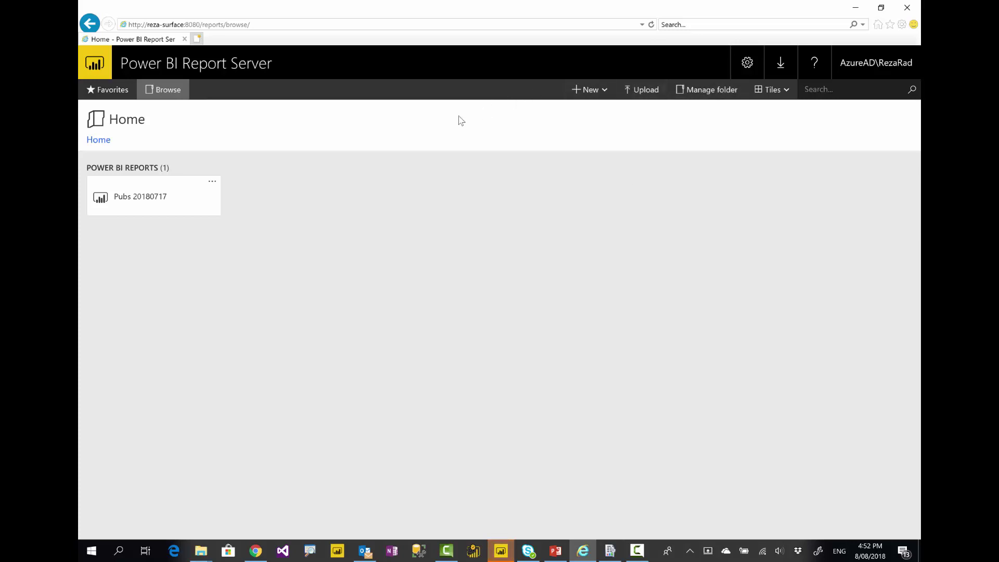
pyautogui.click(121, 200)
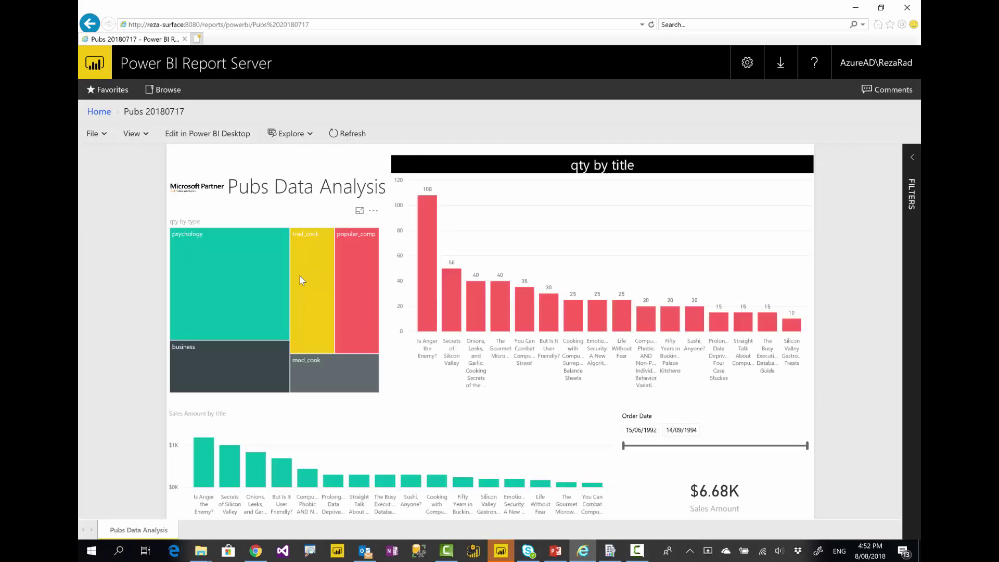
pyautogui.moveTo(307, 263)
pyautogui.click(256, 302)
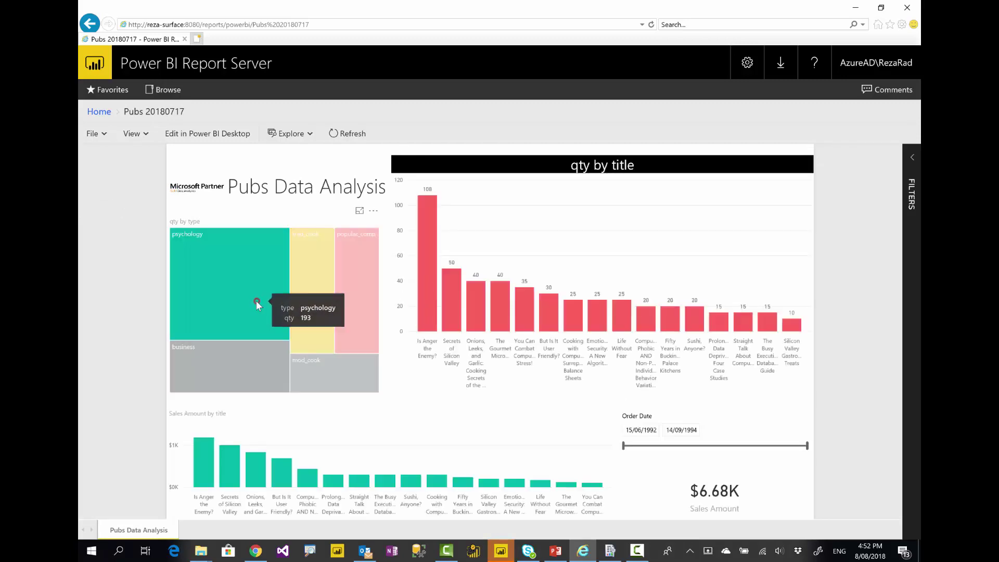
pyautogui.click(257, 301)
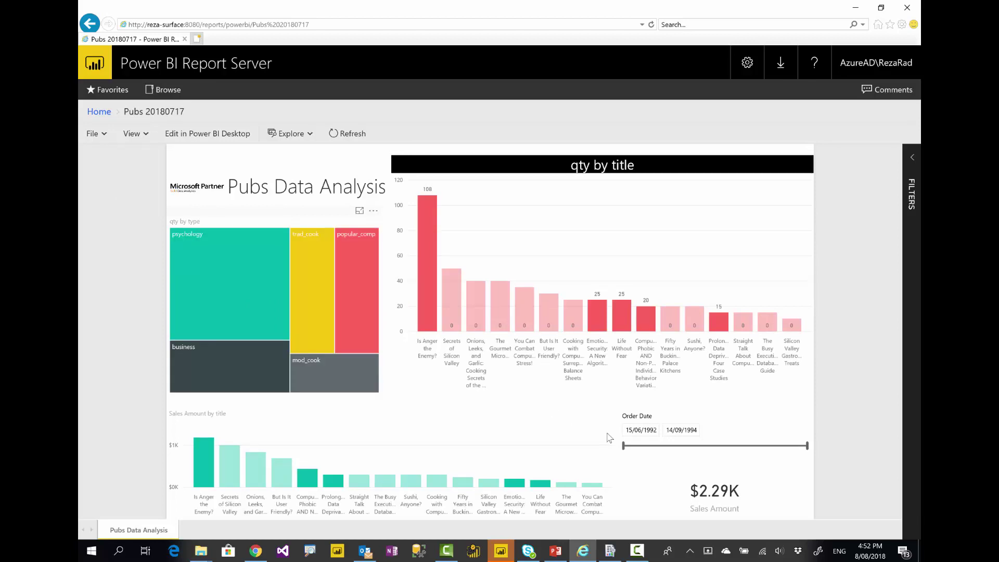
pyautogui.moveTo(623, 446)
pyautogui.mouseDown()
pyautogui.moveTo(711, 446)
pyautogui.moveTo(623, 448)
pyautogui.mouseUp()
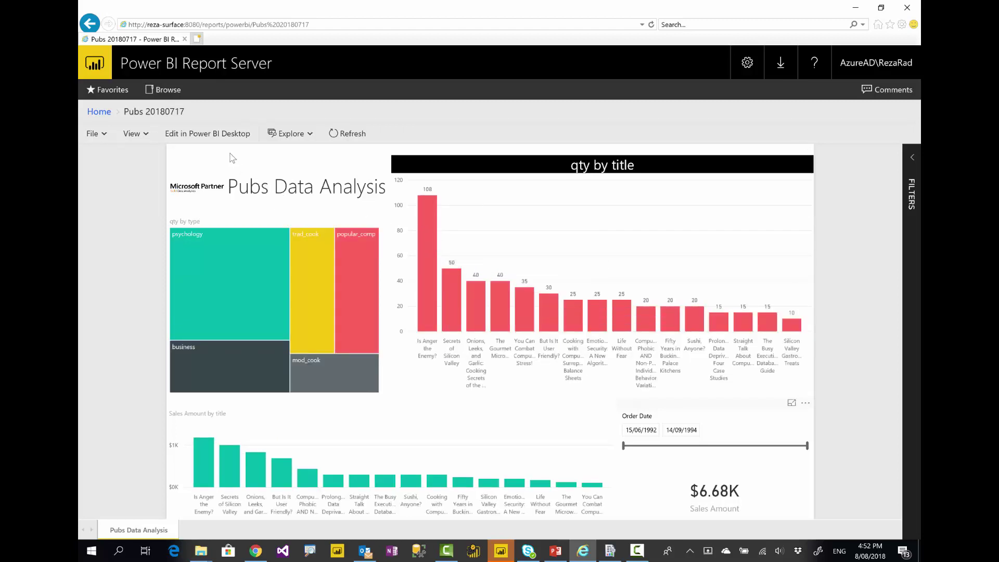
pyautogui.click(97, 110)
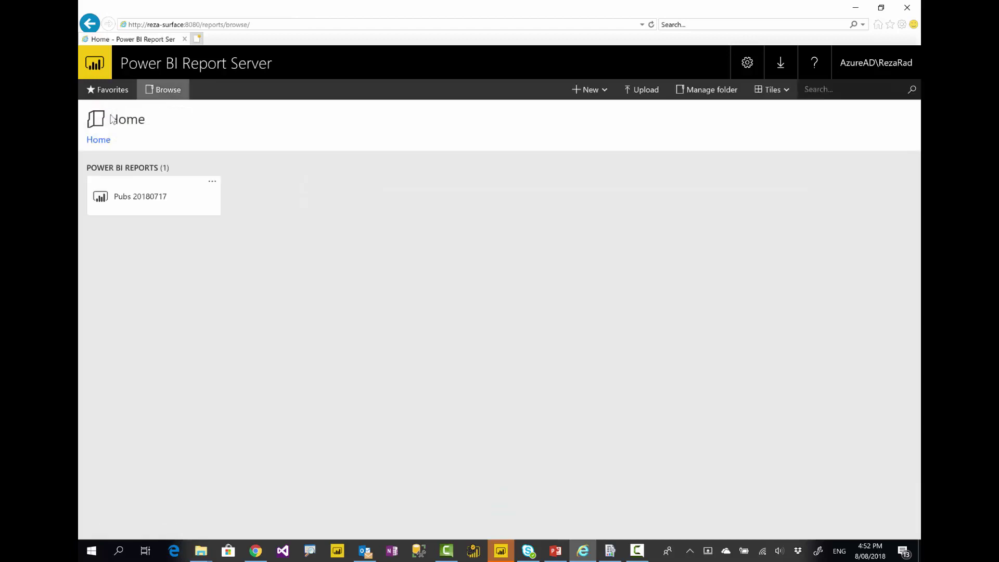
# Open the Pubs 20180717 report's Manage page and view its Data sources connection
pyautogui.click(262, 246)
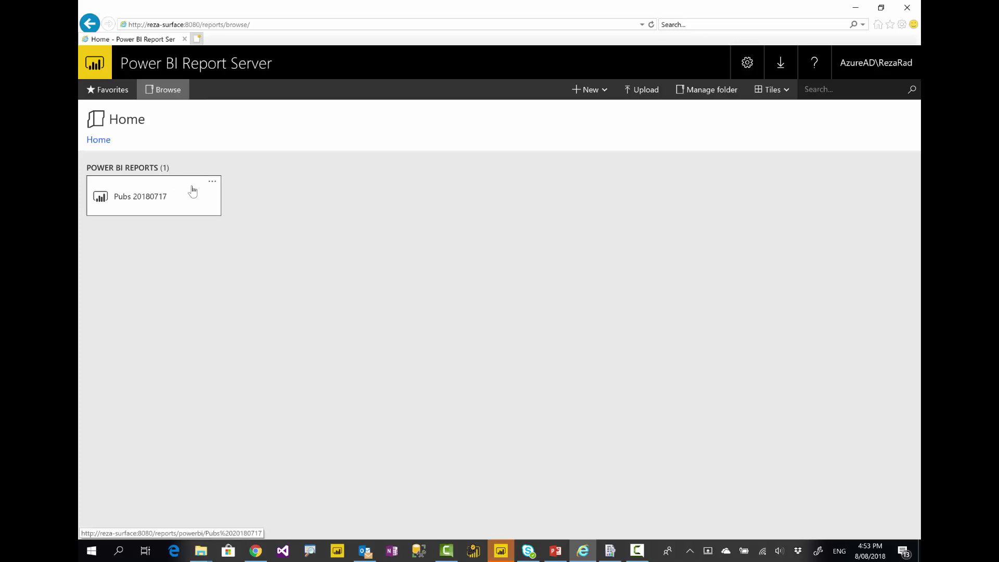
pyautogui.click(212, 183)
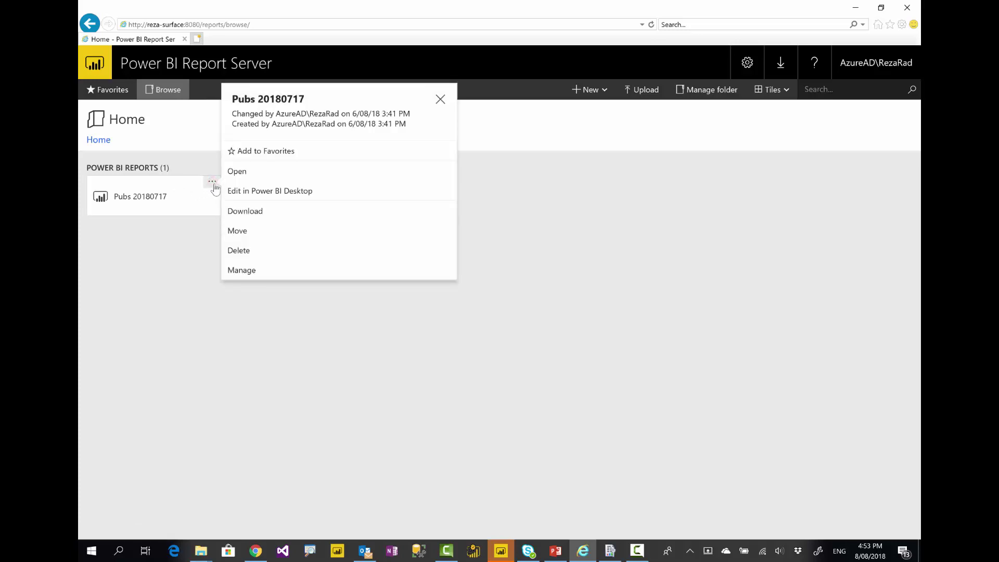
pyautogui.click(271, 270)
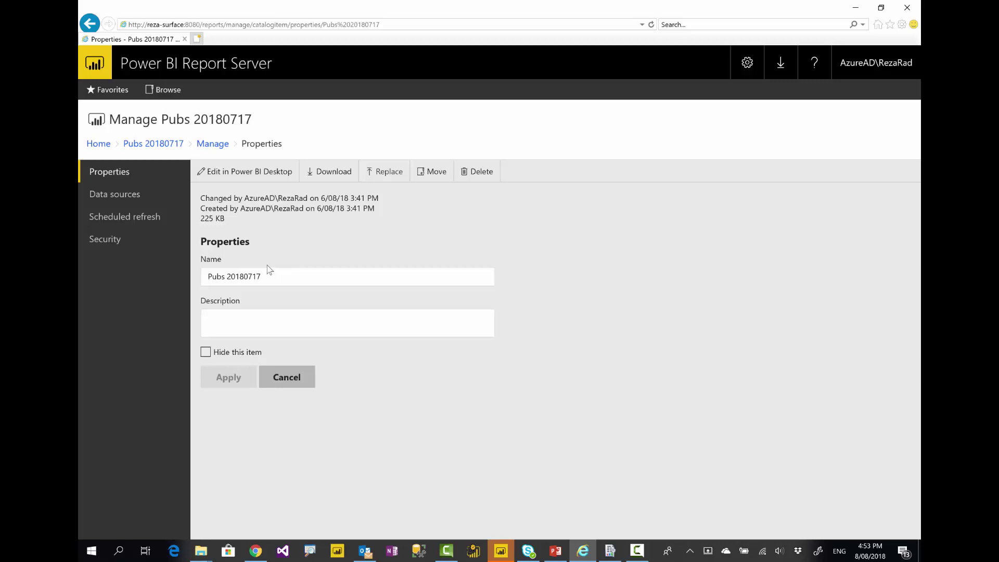
pyautogui.click(111, 199)
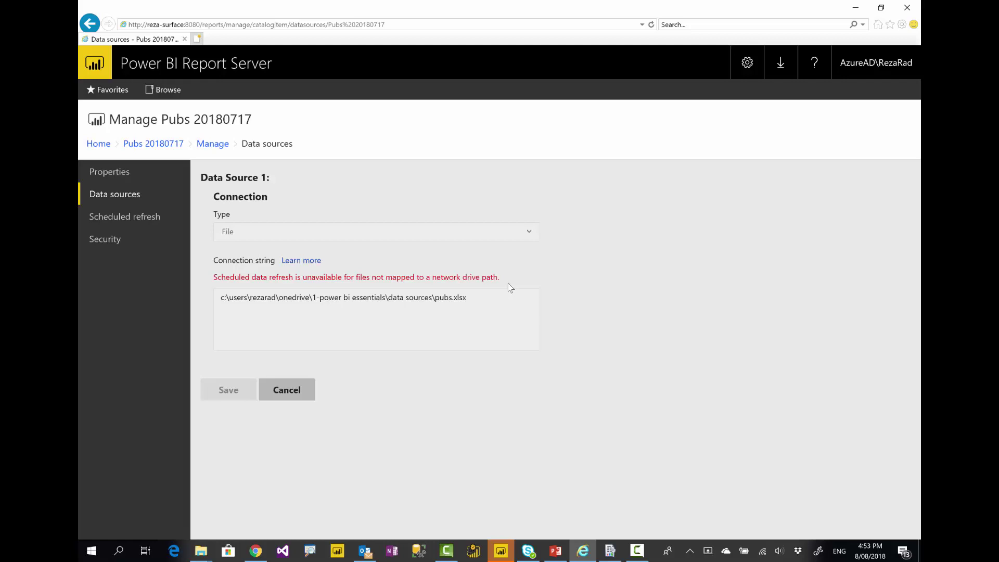
# Return to the Home page, which now also lists Pubs Shared Folder Sample
pyautogui.click(301, 395)
pyautogui.click(638, 555)
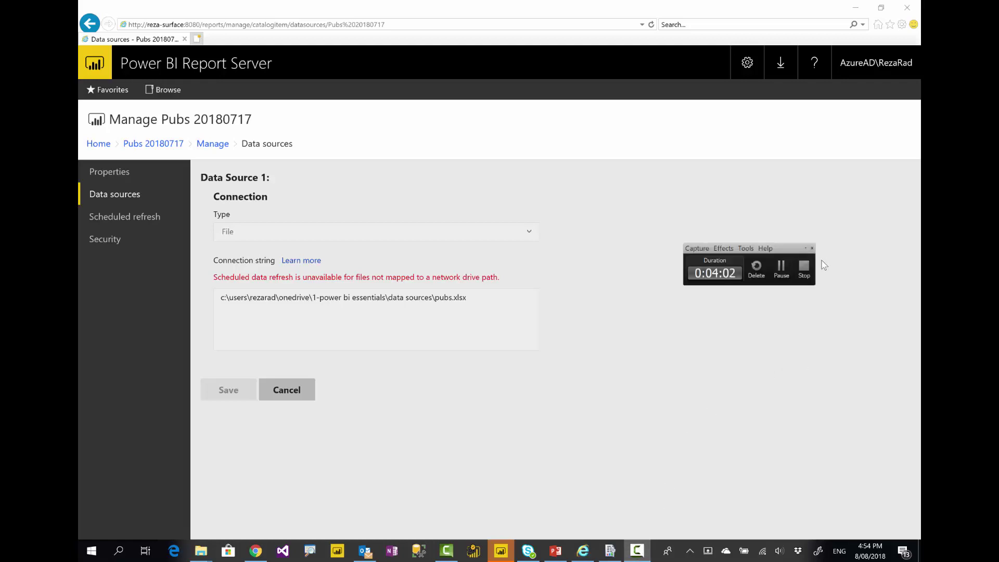
pyautogui.click(781, 268)
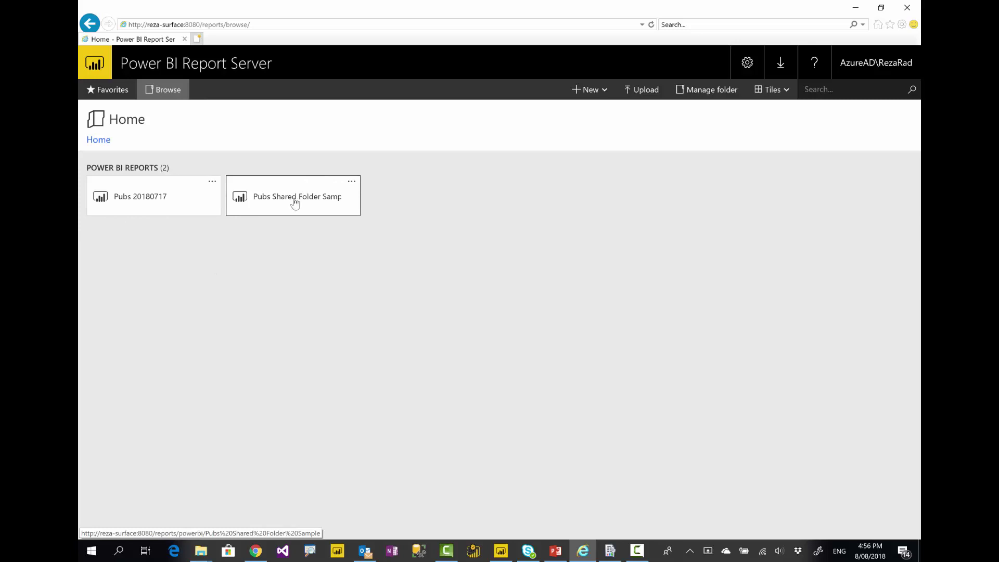
# Open the Data sources settings of Pubs Shared Folder Sample and check its authentication type
pyautogui.click(352, 184)
pyautogui.click(382, 274)
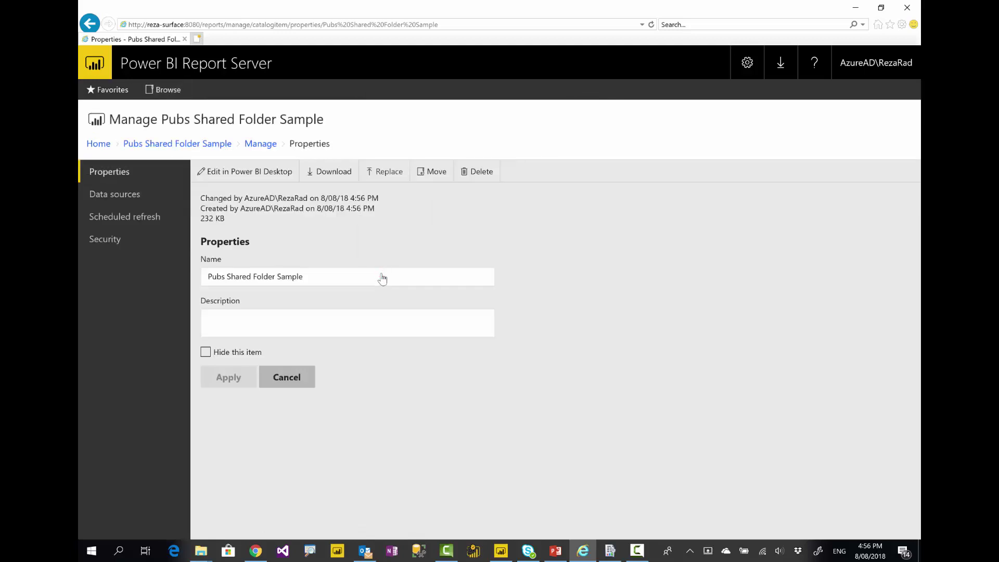
pyautogui.click(114, 202)
pyautogui.scroll(-2, 281, 432)
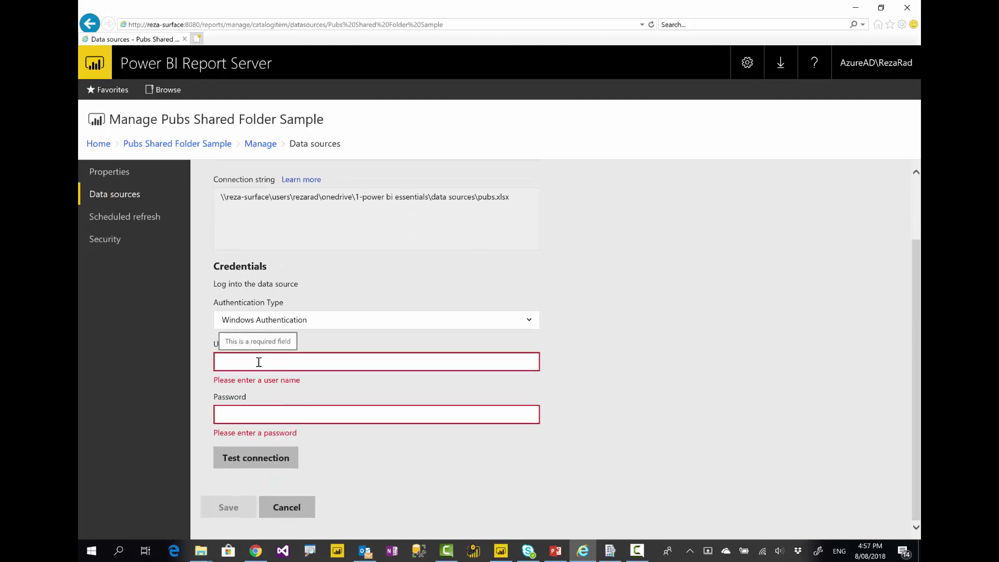
pyautogui.click(291, 320)
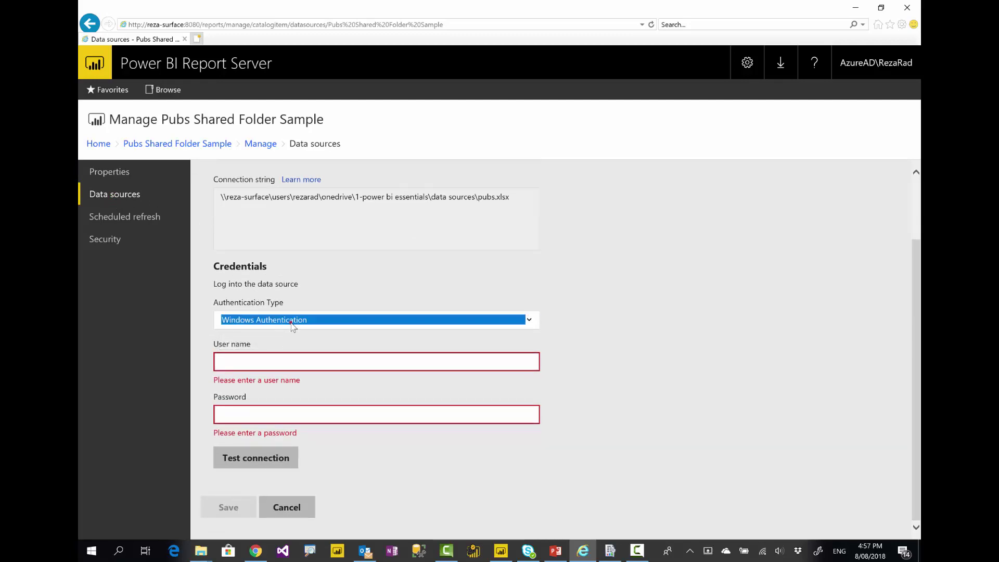
# Enter the gateway account's user name and password and test the connection
pyautogui.click(270, 359)
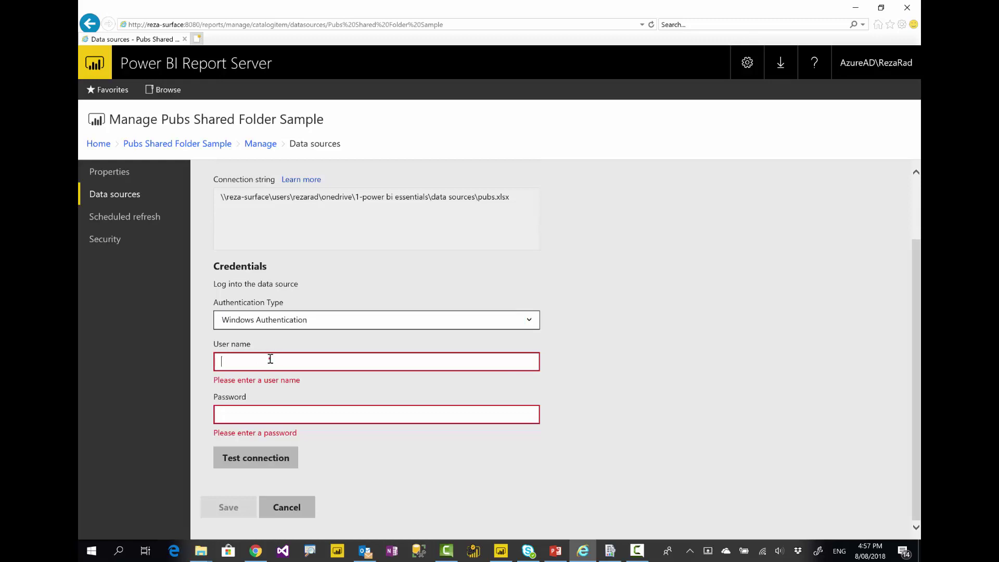
pyautogui.write('gatewa')
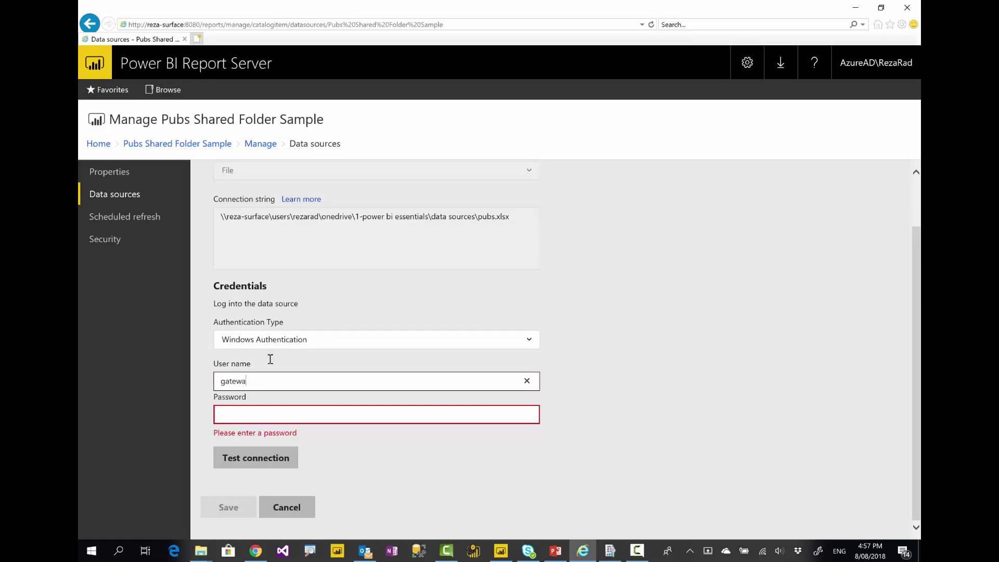
pyautogui.write('yuser')
pyautogui.click(281, 413)
pyautogui.write('pass')
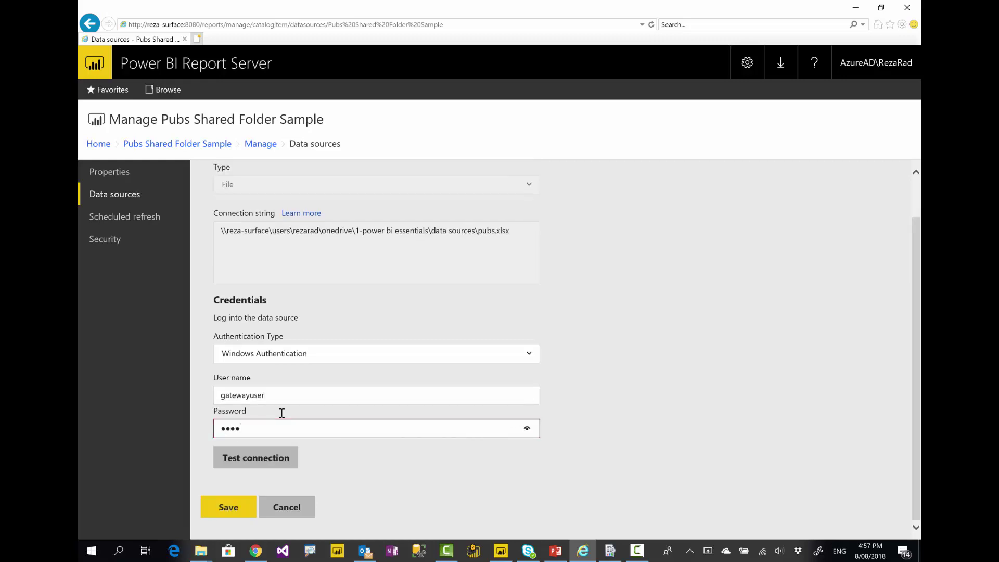
pyautogui.write('wo')
pyautogui.press('BackSpace')
pyautogui.press('BackSpace')
pyautogui.press('BackSpace')
pyautogui.press('BackSpace')
pyautogui.press('BackSpace')
pyautogui.press('BackSpace')
pyautogui.write('password1')
pyautogui.click(248, 457)
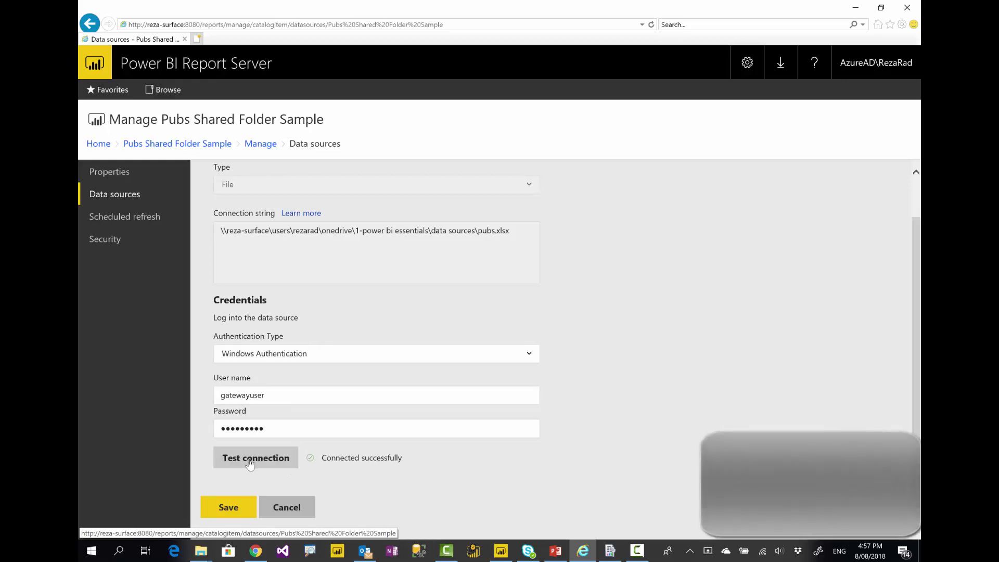
# Save the credentials, open Scheduled refresh, and switch to SQL Server Management Studio
pyautogui.click(242, 515)
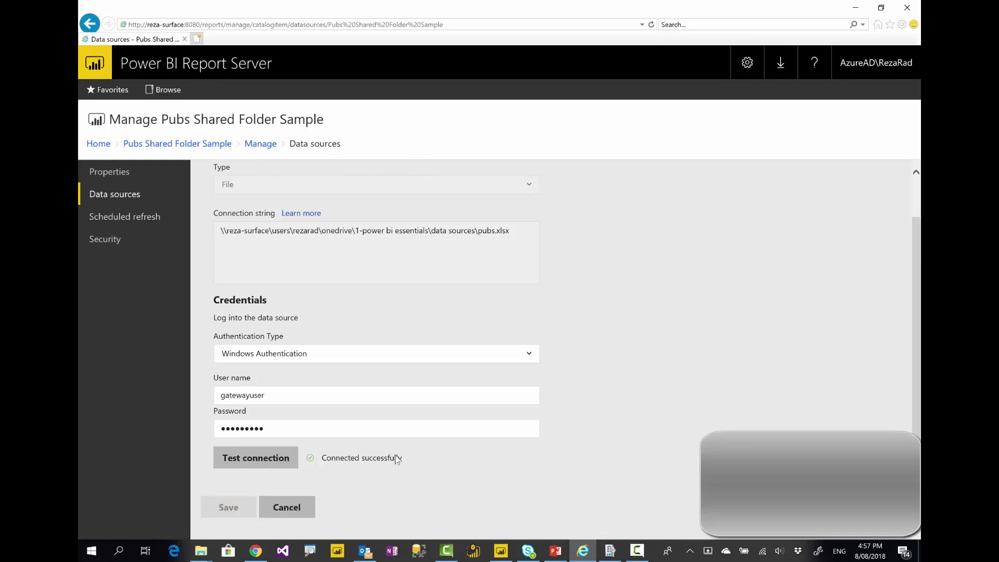
pyautogui.click(125, 217)
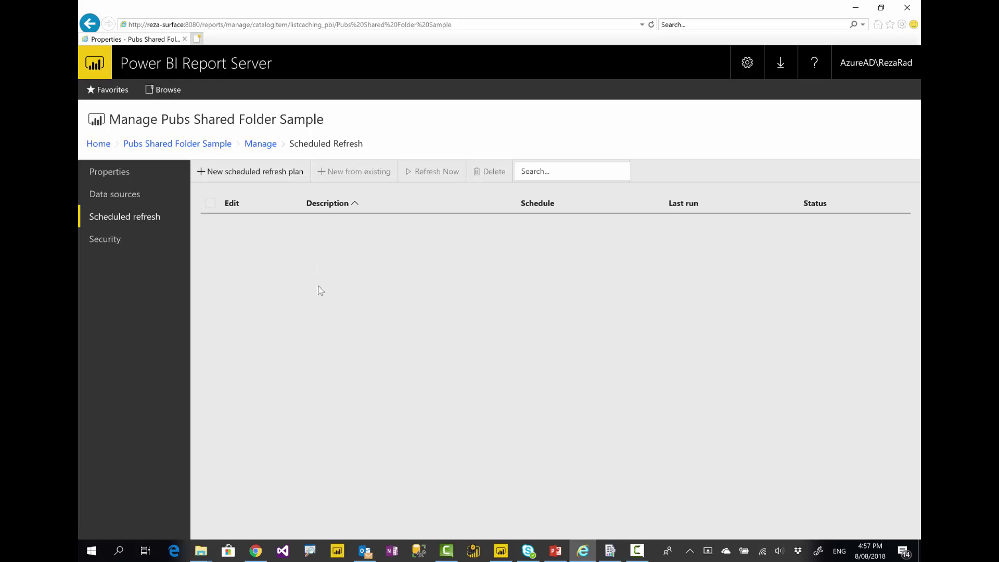
pyautogui.click(419, 551)
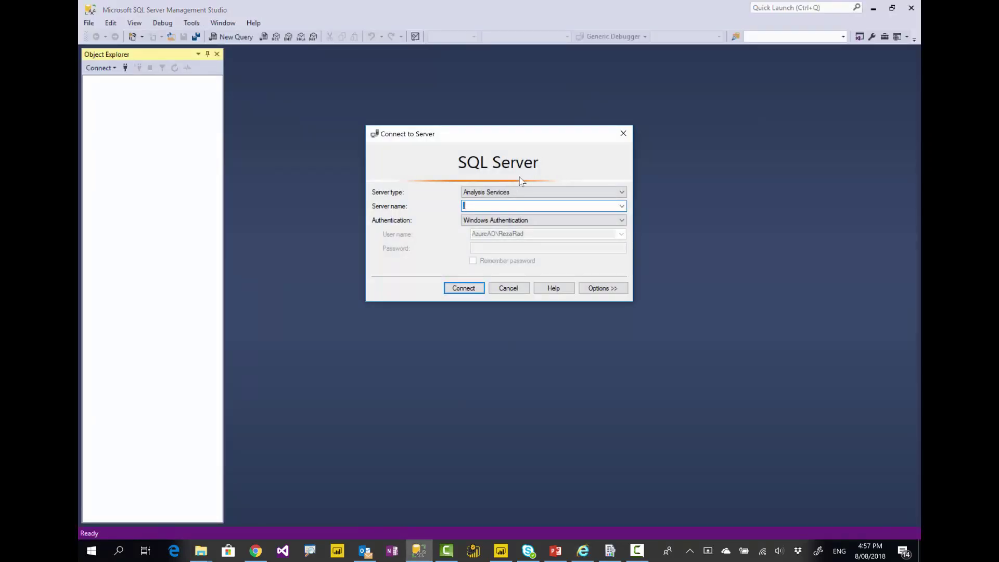
# Connect to Database Engine server '.' using Windows Authentication
pyautogui.click(510, 192)
pyautogui.click(495, 201)
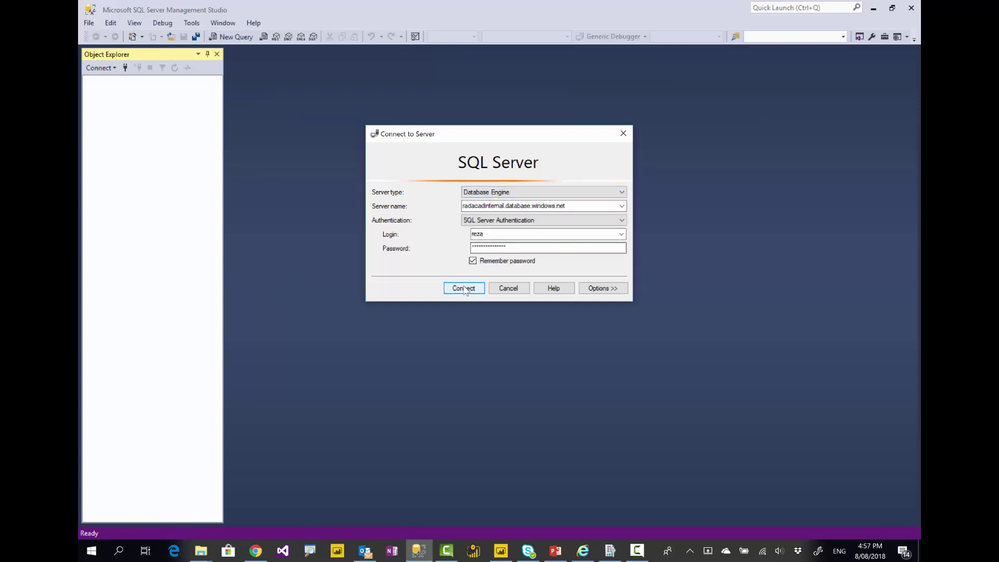
pyautogui.click(622, 207)
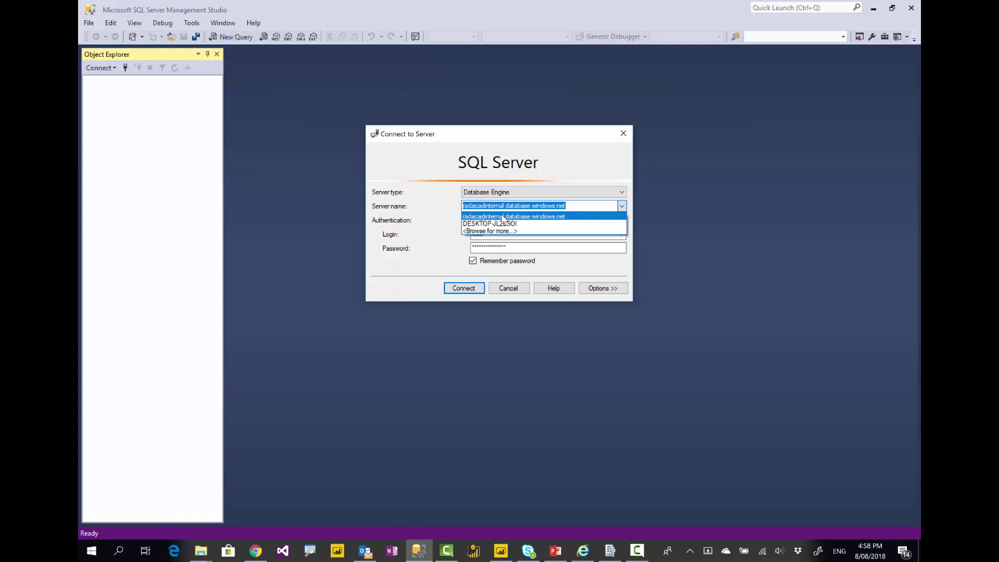
pyautogui.write('.')
pyautogui.click(482, 221)
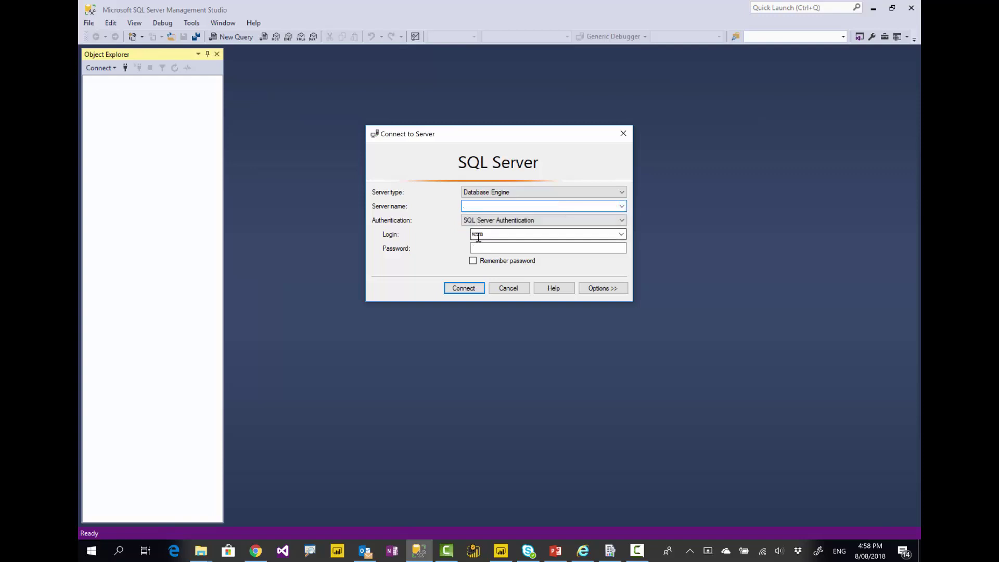
pyautogui.click(471, 220)
pyautogui.click(469, 231)
pyautogui.click(464, 287)
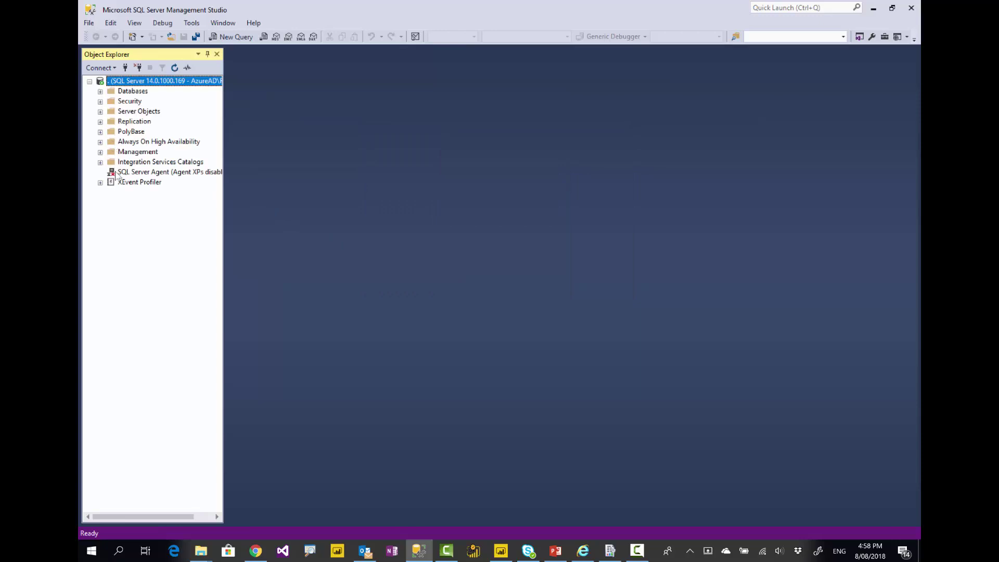
# Start SQL Server Agent, confirm, and expand its Jobs folder to syspolicy_purge_history
pyautogui.click(137, 173)
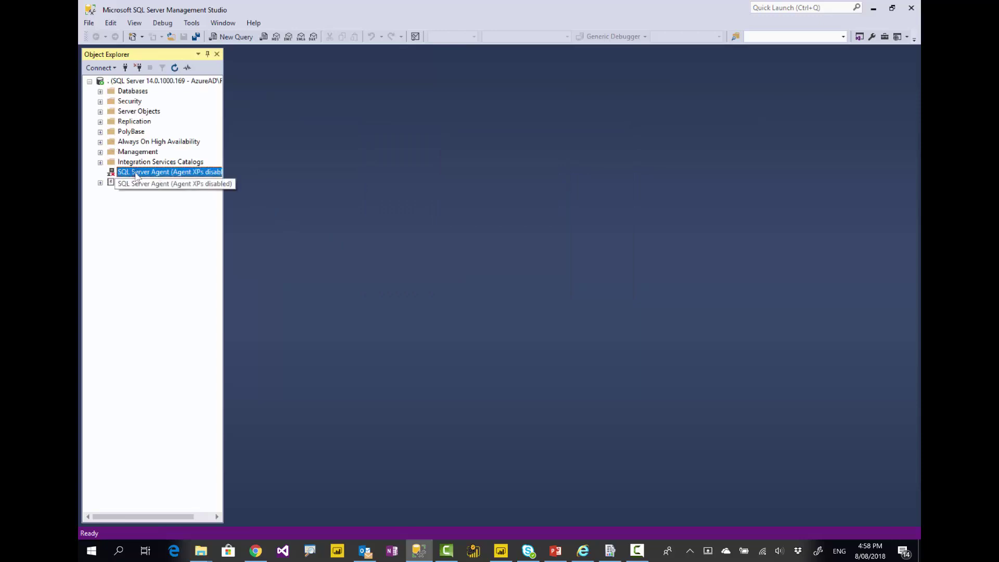
pyautogui.rightClick(136, 175)
pyautogui.click(163, 211)
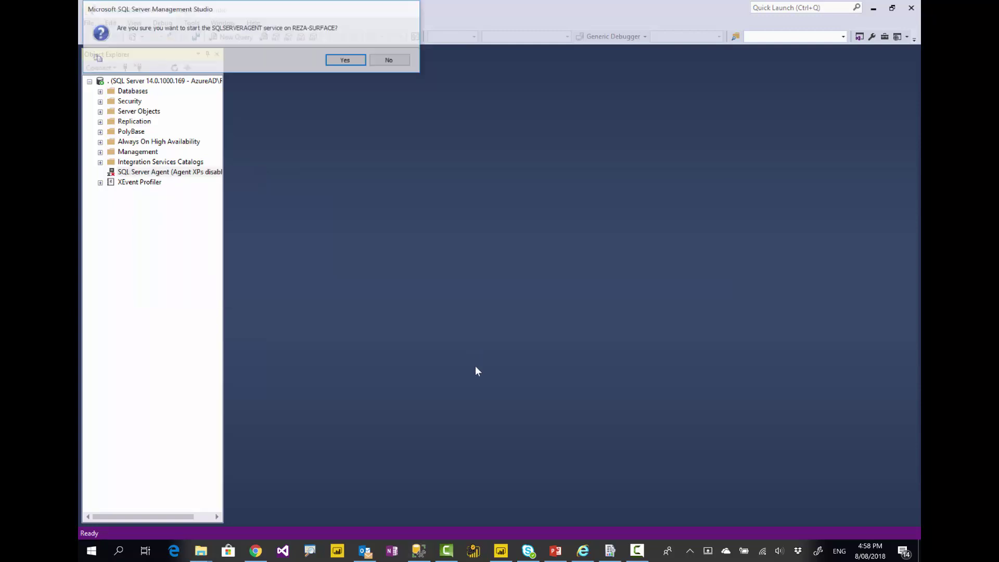
pyautogui.click(350, 59)
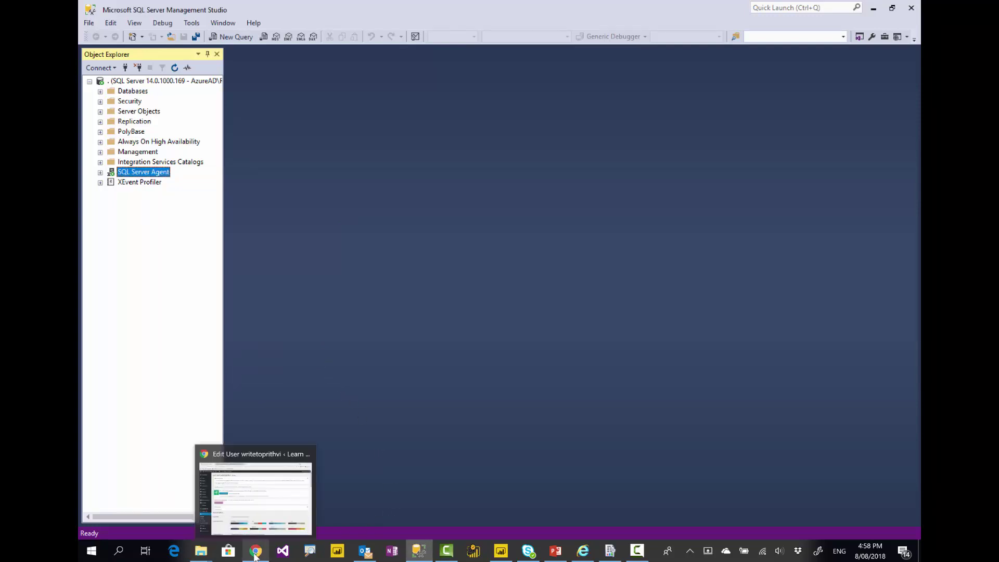
pyautogui.click(100, 173)
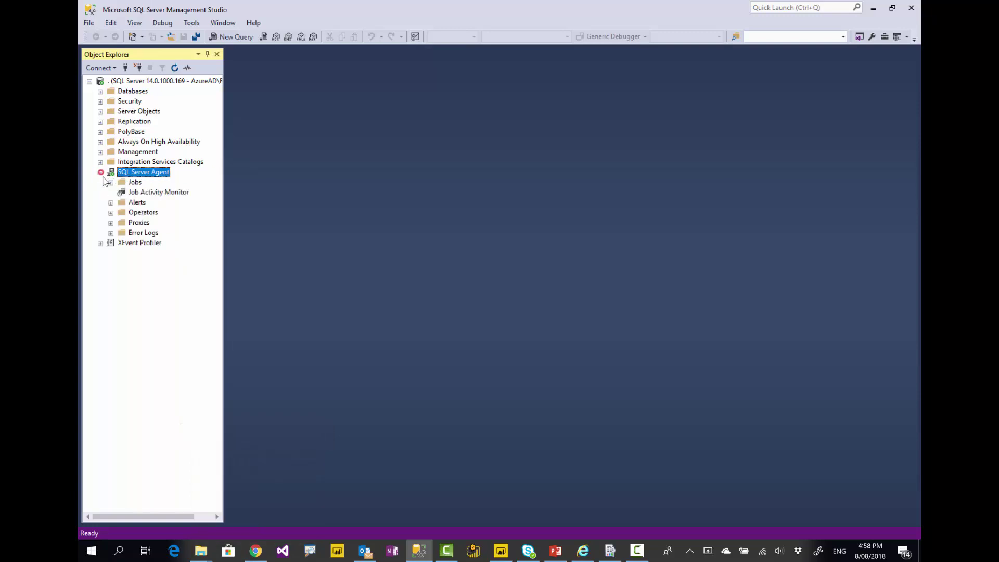
pyautogui.click(110, 183)
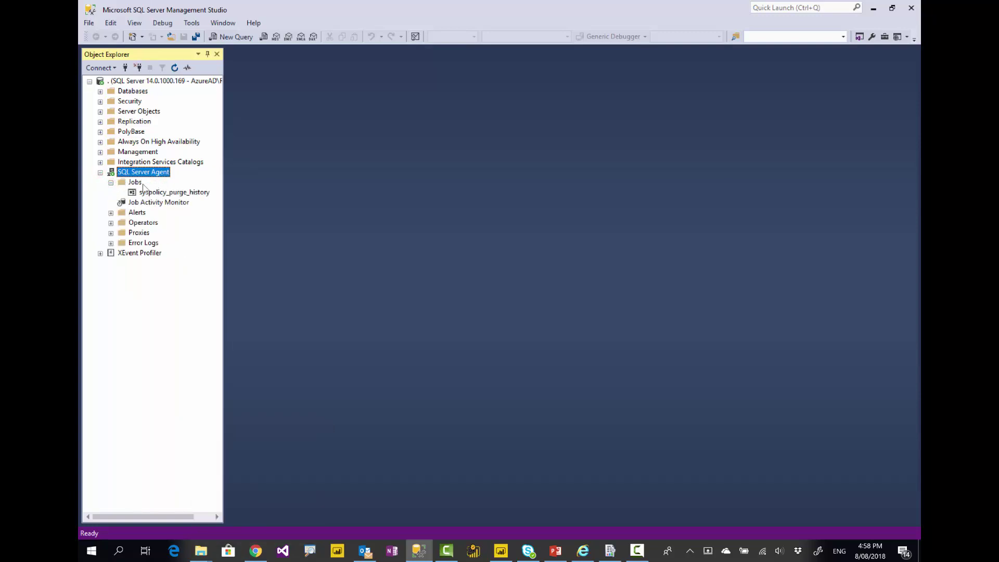
pyautogui.click(181, 193)
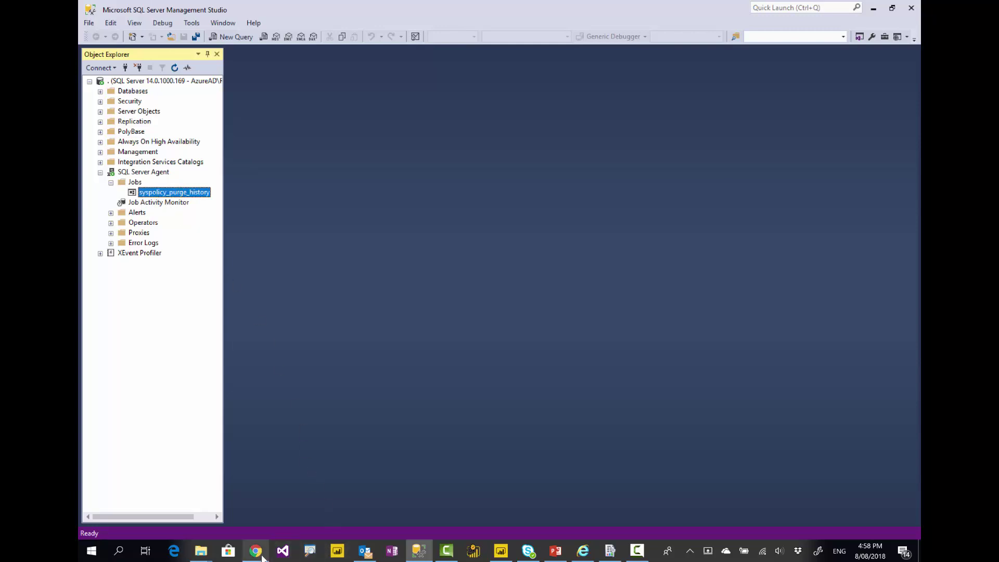
# Create a new scheduled refresh plan described as 'pubs sample dataset refresh'
pyautogui.click(581, 553)
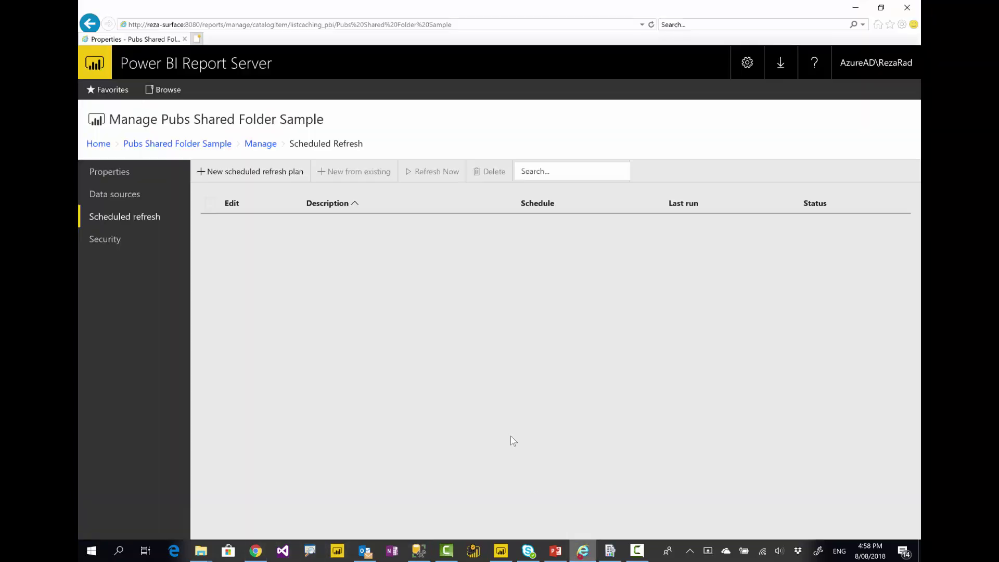
pyautogui.click(229, 172)
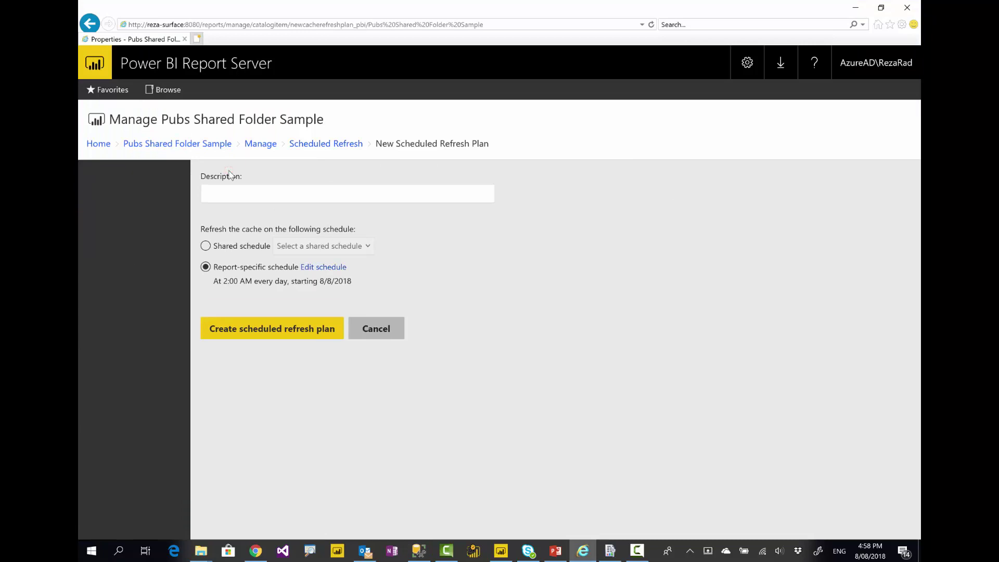
pyautogui.click(254, 195)
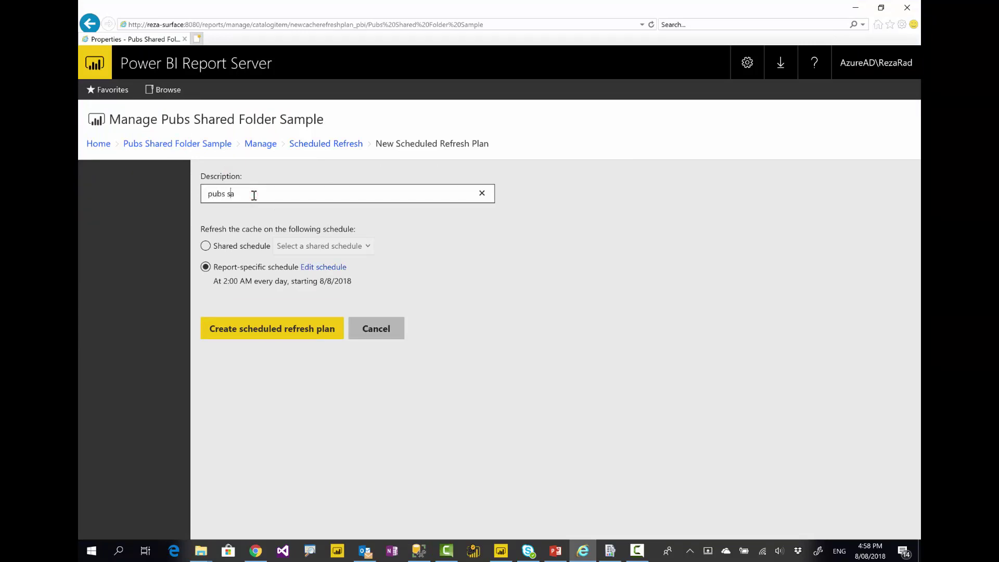
pyautogui.write('pubs sample data set')
pyautogui.press('BackSpace')
pyautogui.press('BackSpace')
pyautogui.write('set refer')
# Open the plan's schedule editor and keep it on a daily 2:00 AM refresh
pyautogui.click(319, 269)
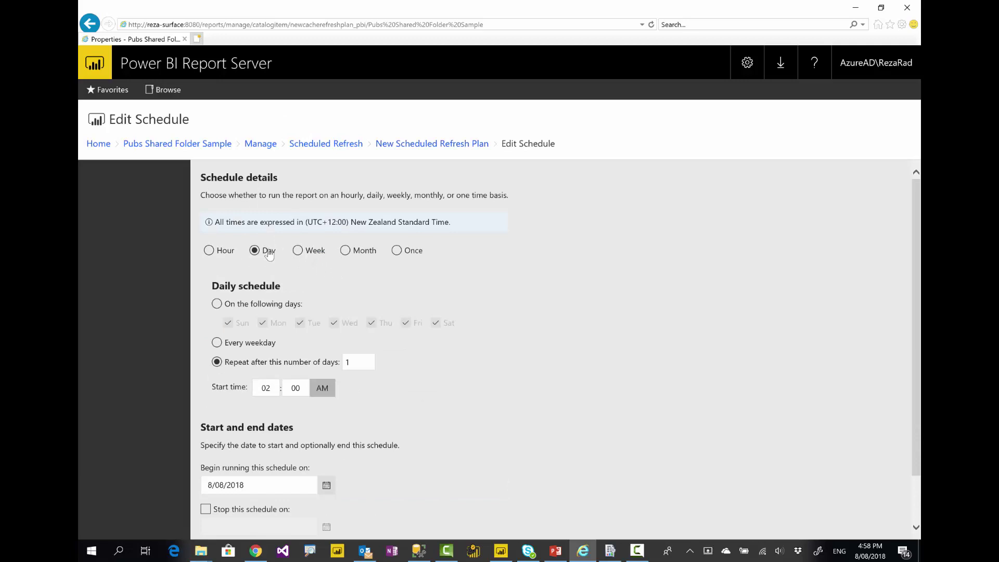
pyautogui.scroll(-1, 228, 327)
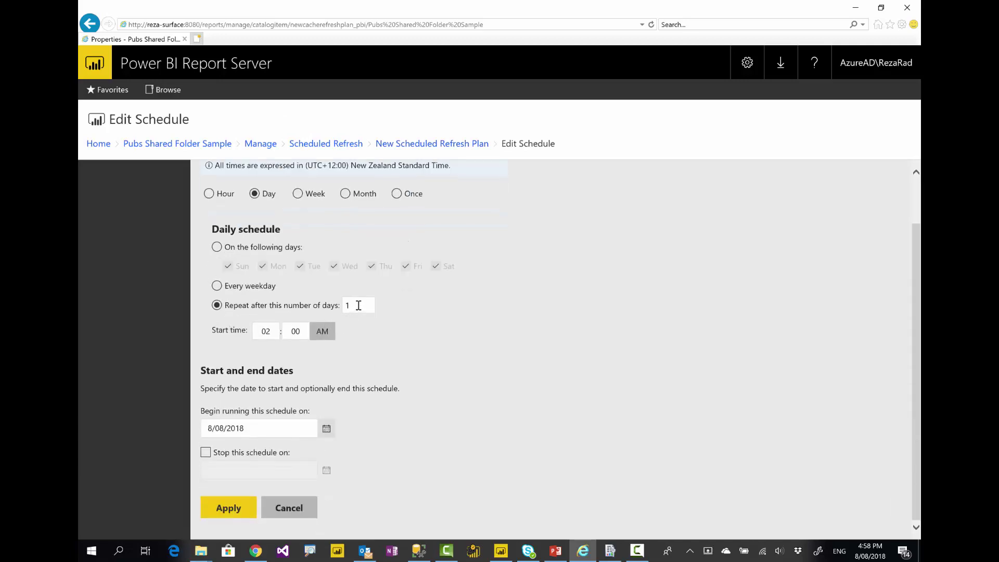
pyautogui.scroll(1, 358, 306)
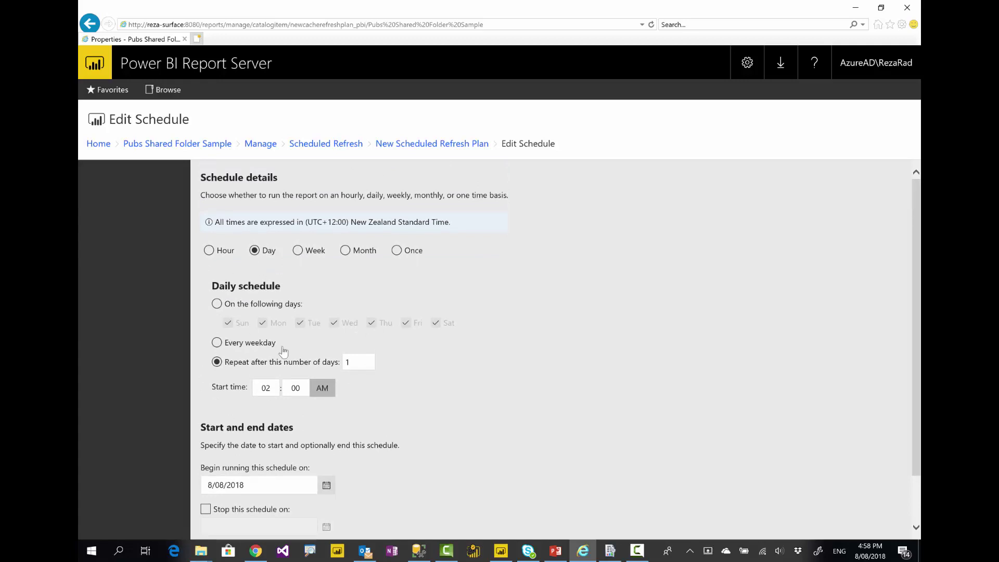
pyautogui.click(210, 251)
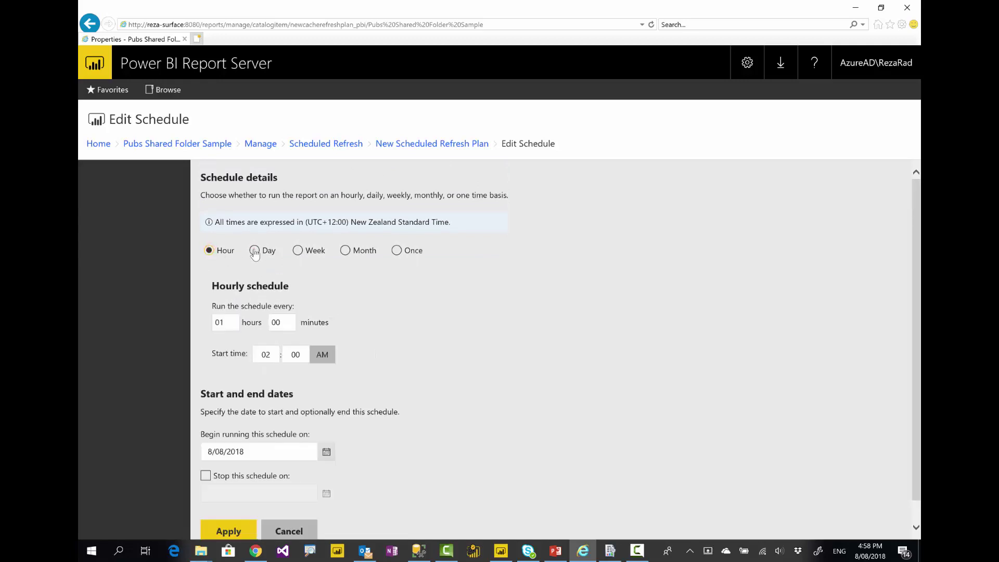
pyautogui.click(254, 250)
pyautogui.scroll(-1, 309, 349)
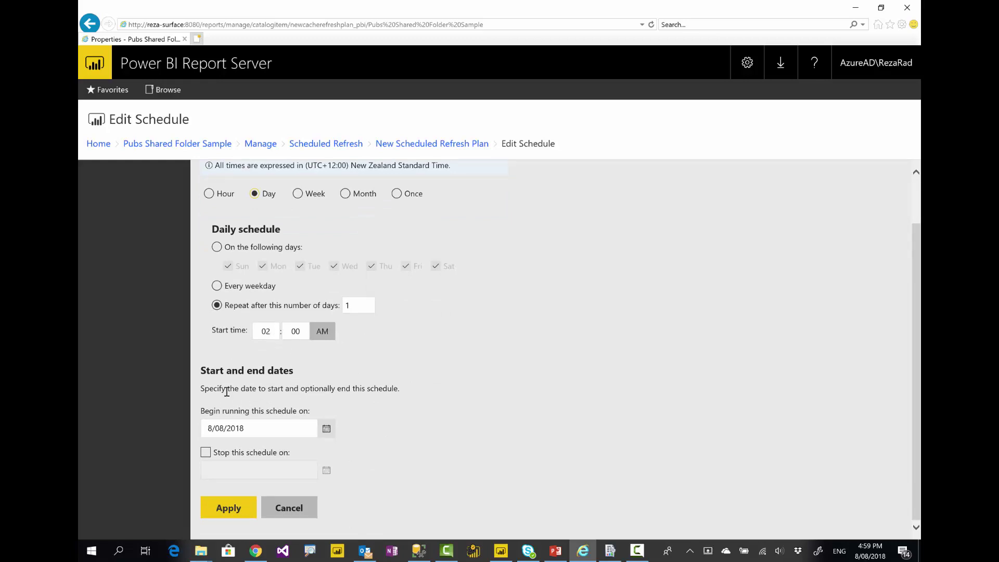
# Make the schedule stop on 10 August 2018, apply it, and create the refresh plan
pyautogui.click(206, 453)
pyautogui.click(328, 470)
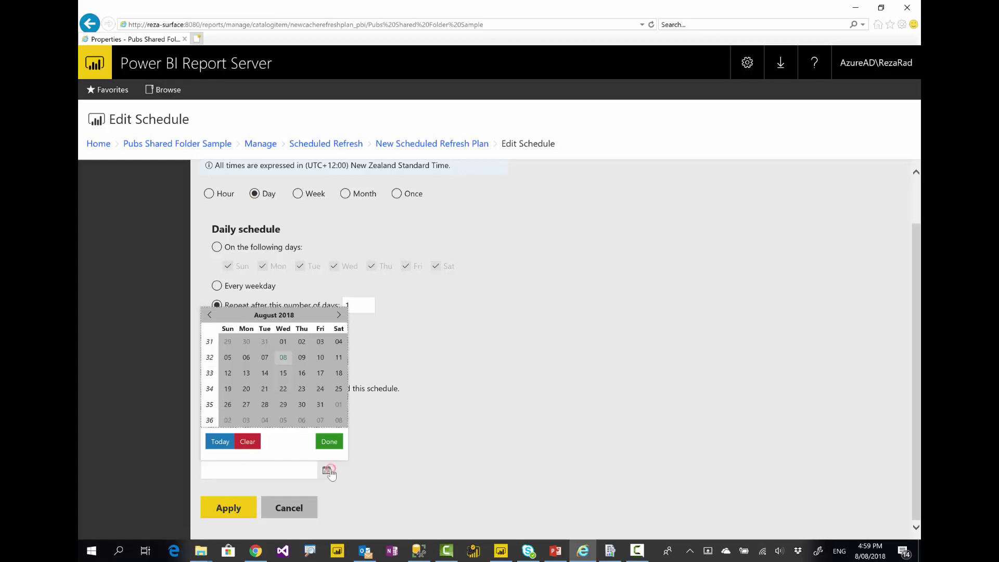
pyautogui.click(321, 358)
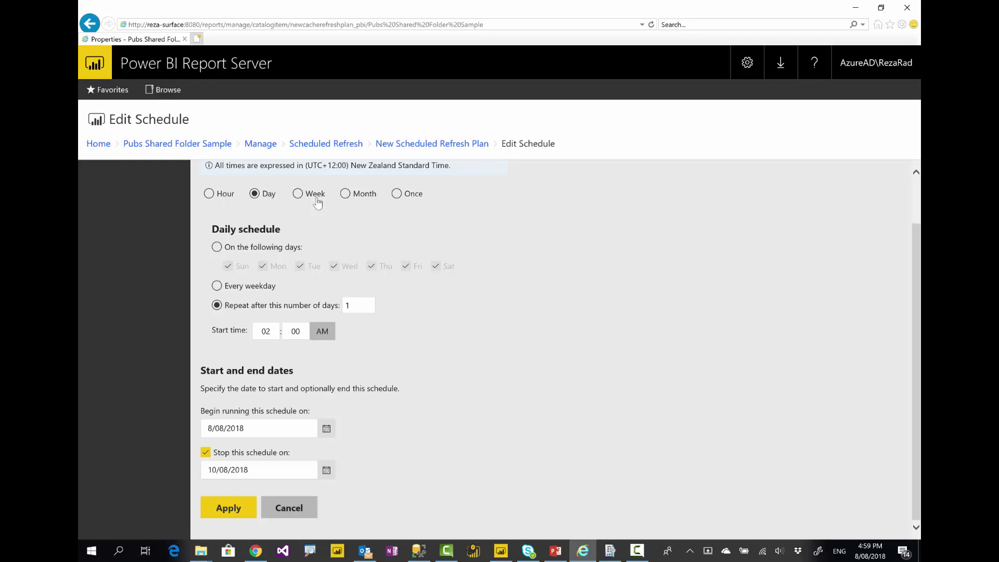
pyautogui.click(232, 507)
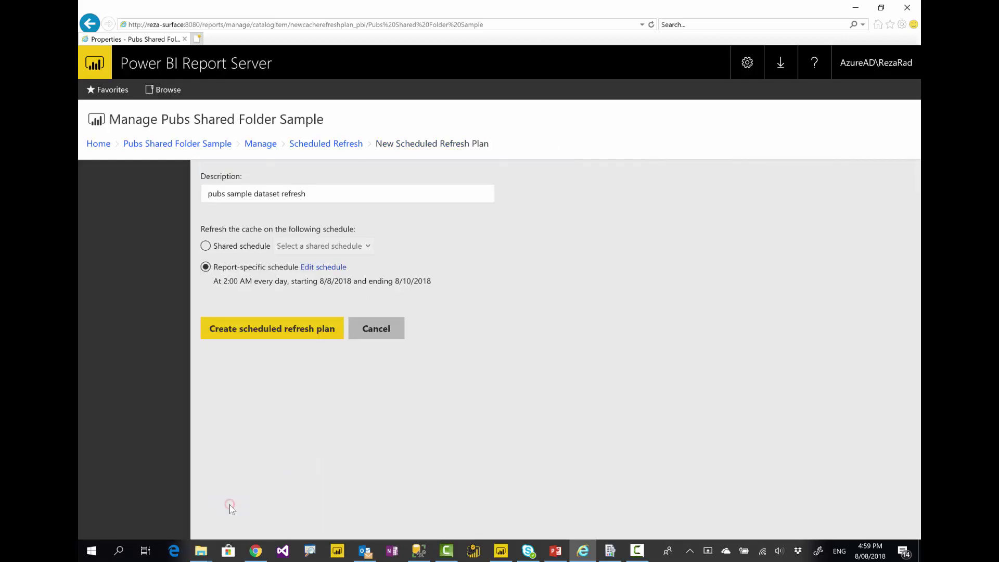
pyautogui.click(290, 332)
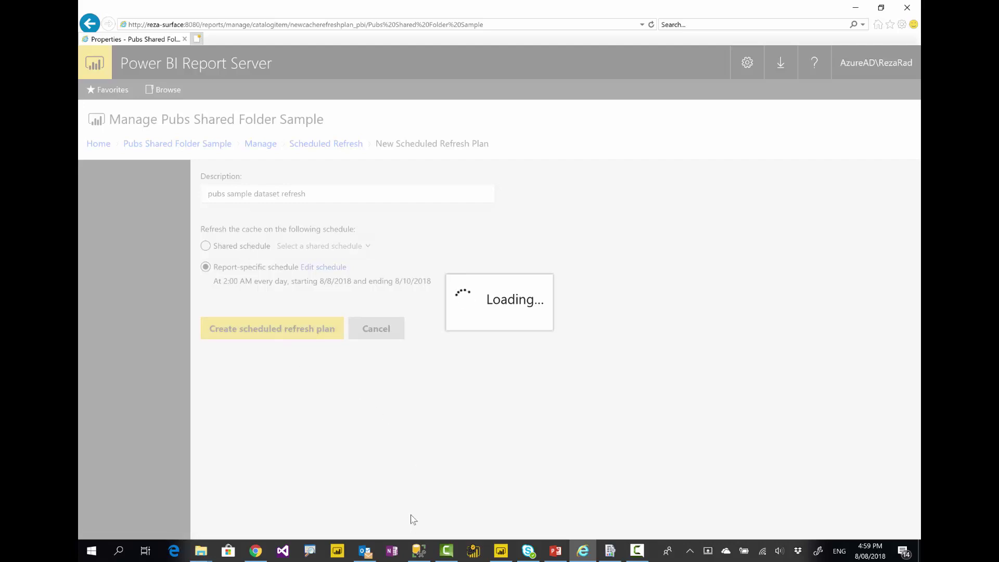
pyautogui.click(419, 550)
# Refresh the SQL Server Agent Jobs list, then check the report server page
pyautogui.rightClick(136, 183)
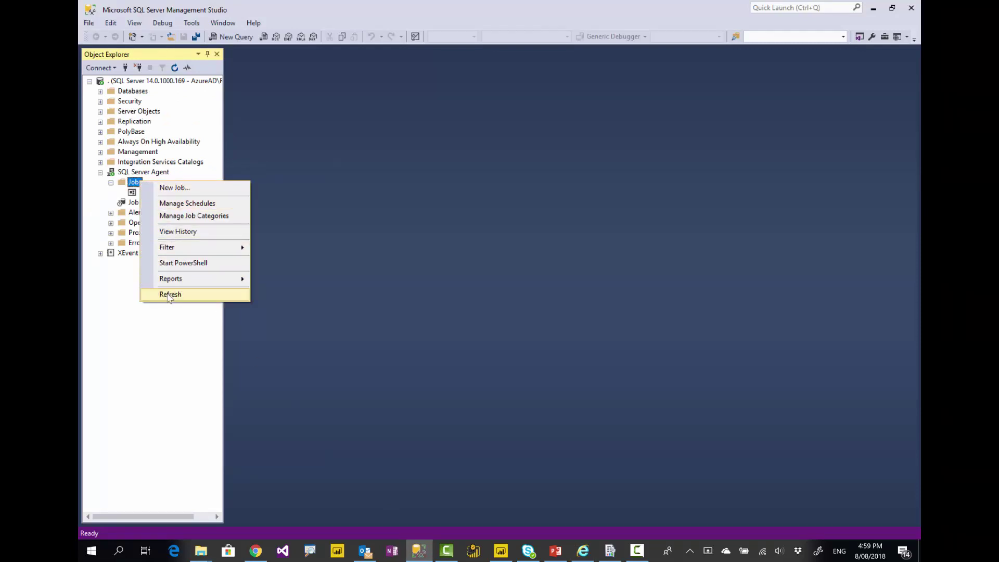
pyautogui.click(171, 293)
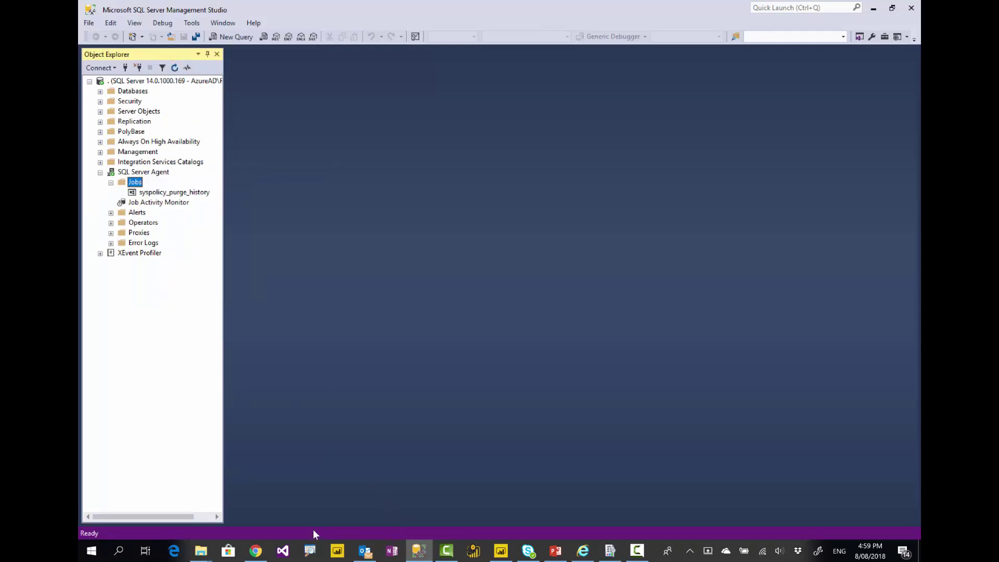
pyautogui.click(583, 552)
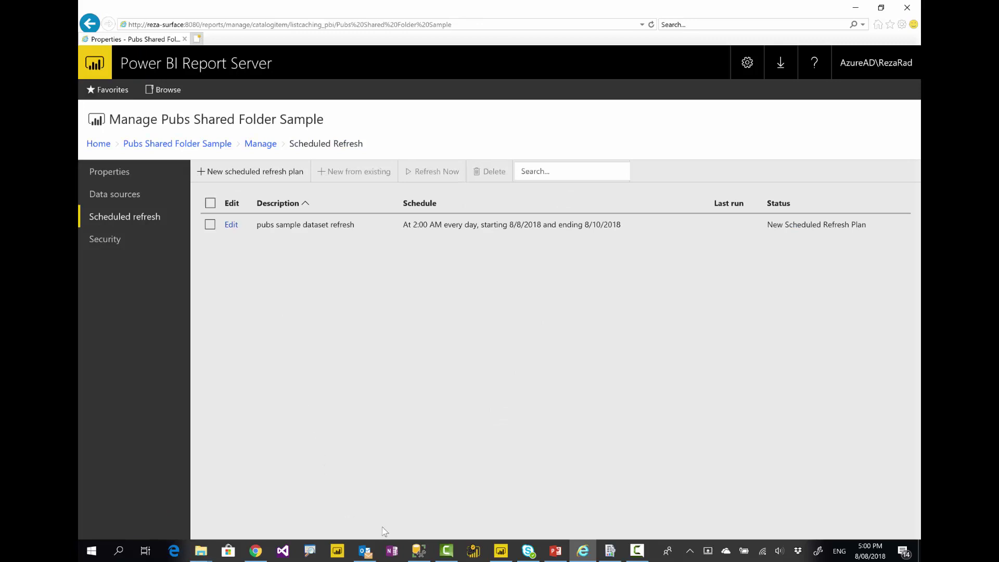
# Refresh the Jobs list again, select the new GUID-named refresh job, and return to the refresh list
pyautogui.click(419, 550)
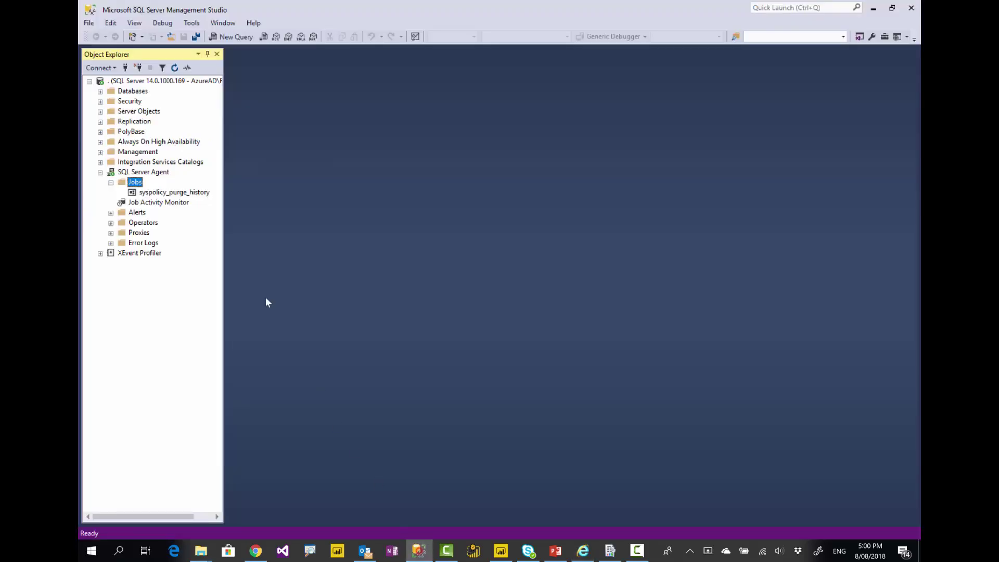
pyautogui.rightClick(136, 181)
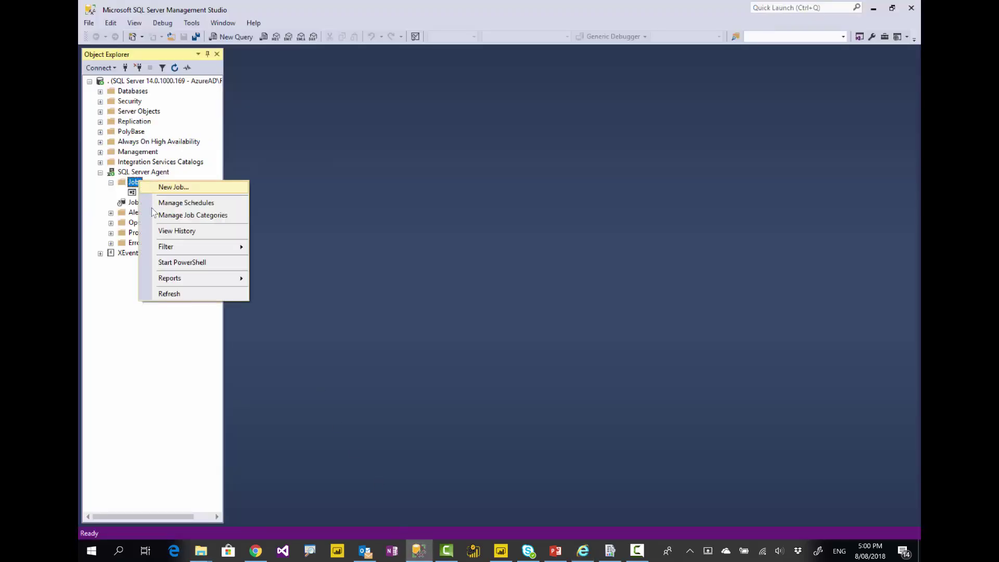
pyautogui.click(174, 294)
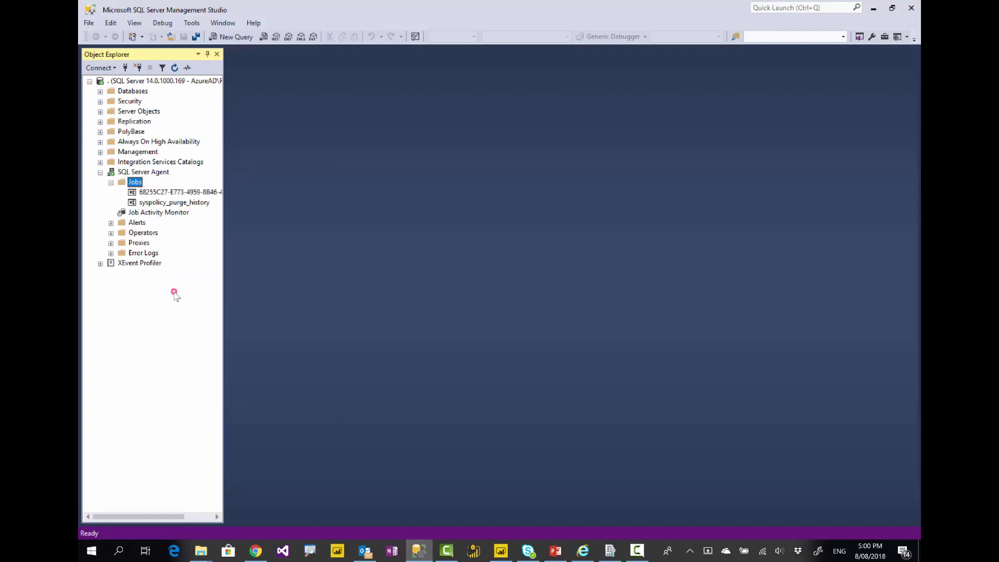
pyautogui.click(156, 196)
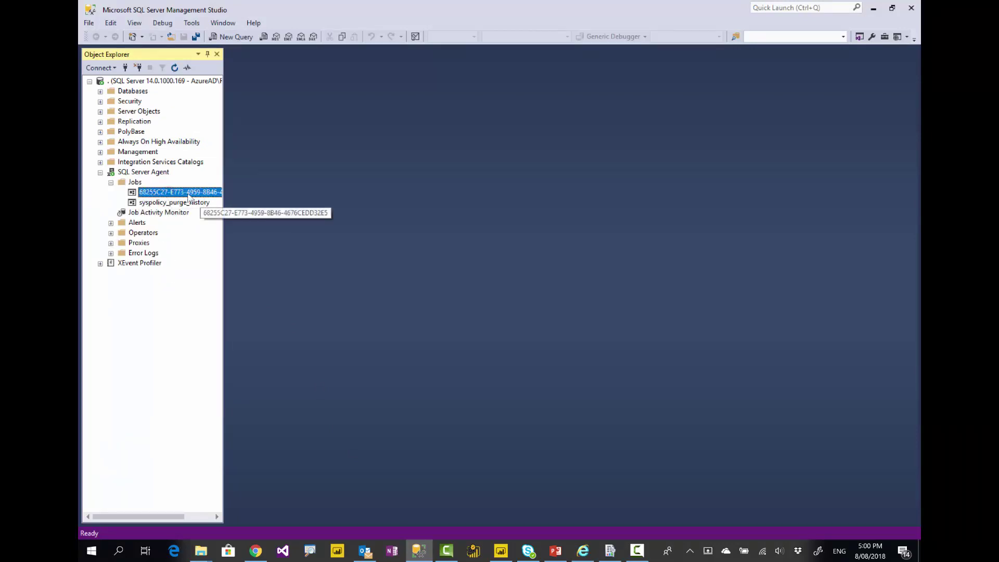
pyautogui.click(583, 550)
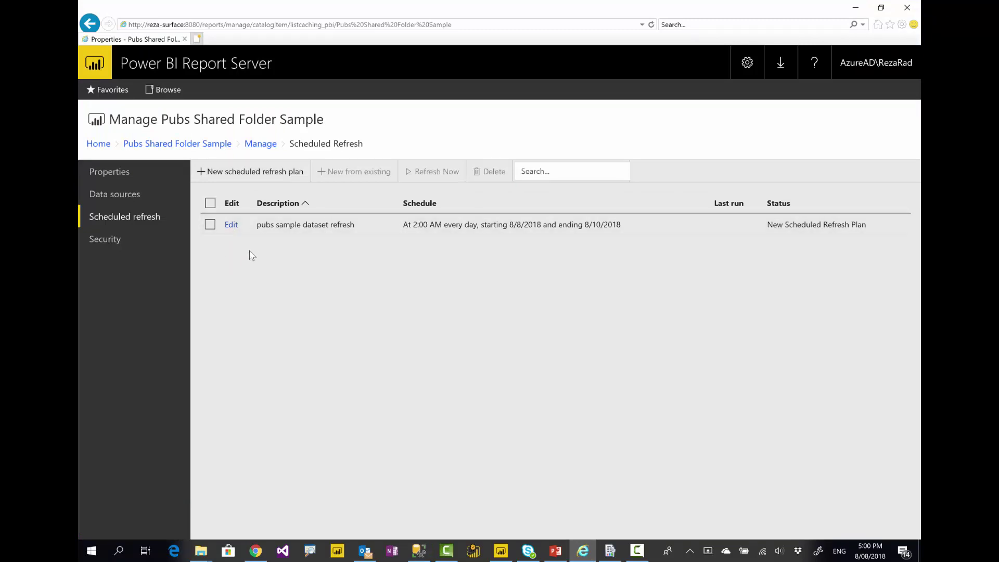
# View the Pubs Shared Folder Sample report, then go back to the Home page listing both reports
pyautogui.click(94, 146)
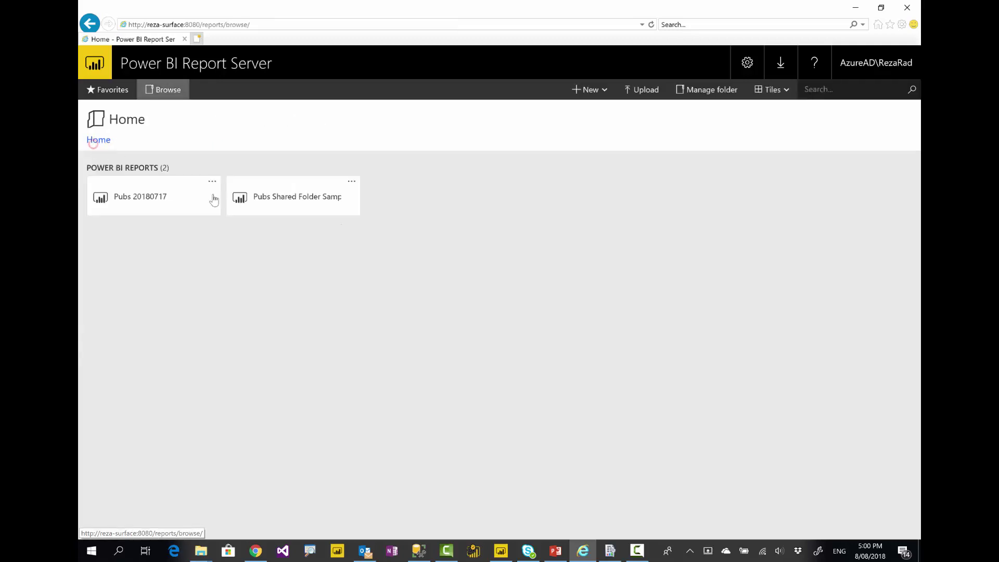
pyautogui.click(285, 201)
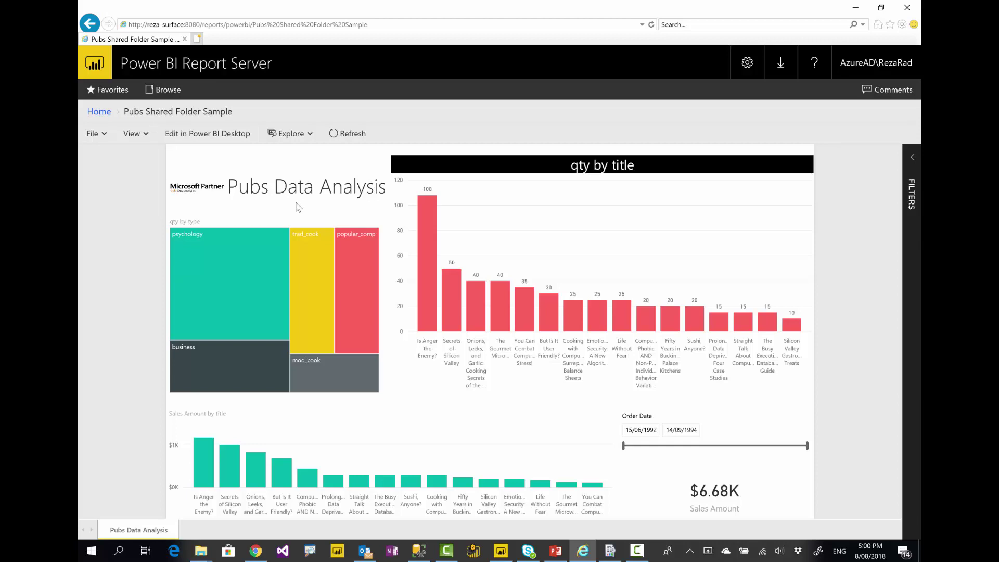
pyautogui.click(100, 112)
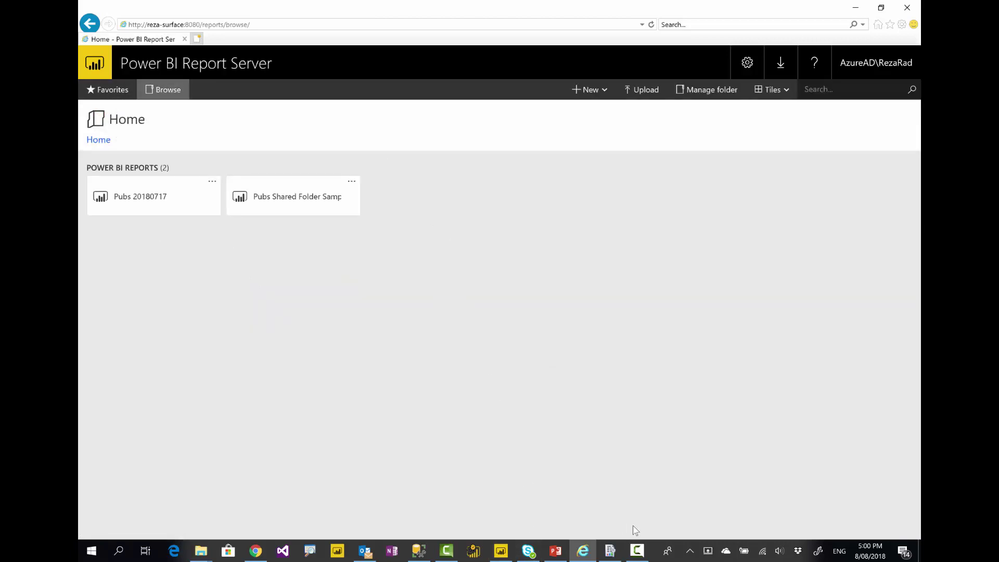
pyautogui.click(637, 551)
pyautogui.click(636, 552)
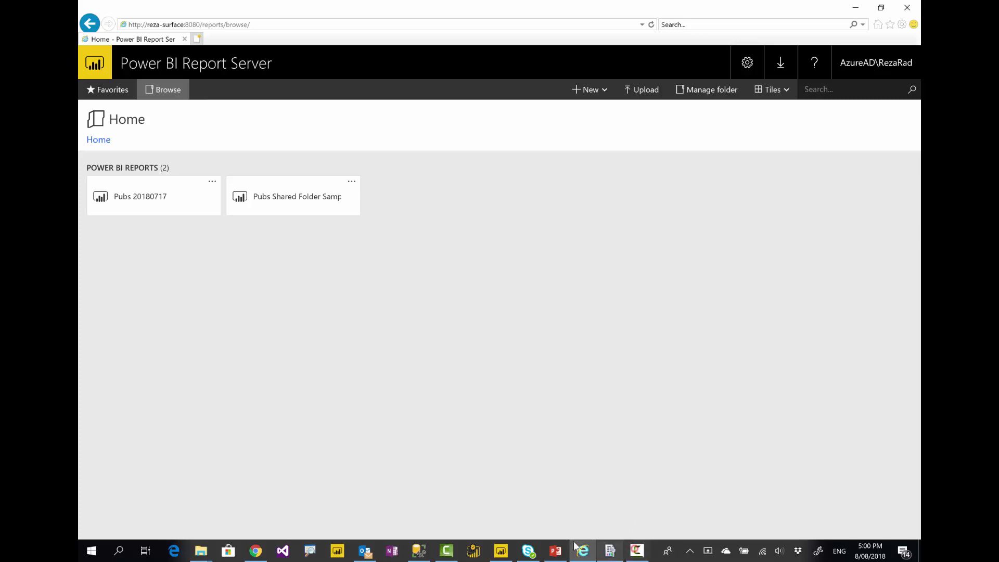
# Launch Power BI Desktop from the taskbar jump list and close its welcome screen
pyautogui.rightClick(501, 552)
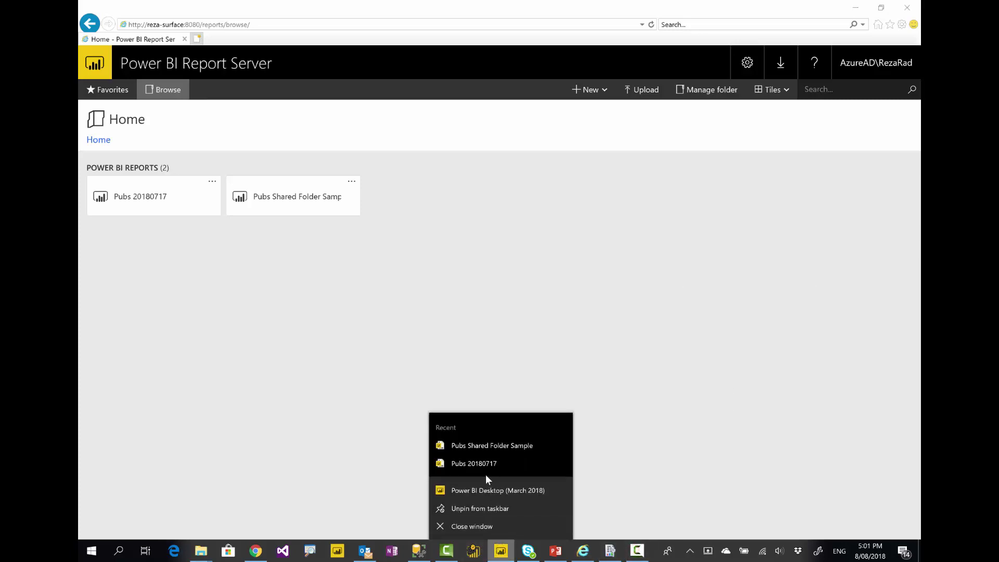
pyautogui.click(478, 488)
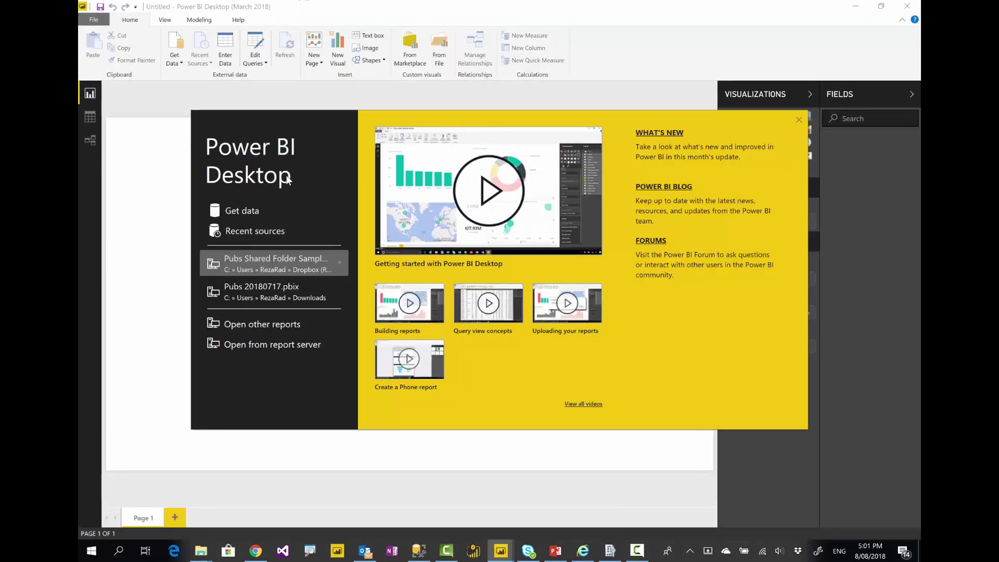
pyautogui.click(799, 120)
# Connect live to the local Analysis Services server '.' through Get Data
pyautogui.click(173, 59)
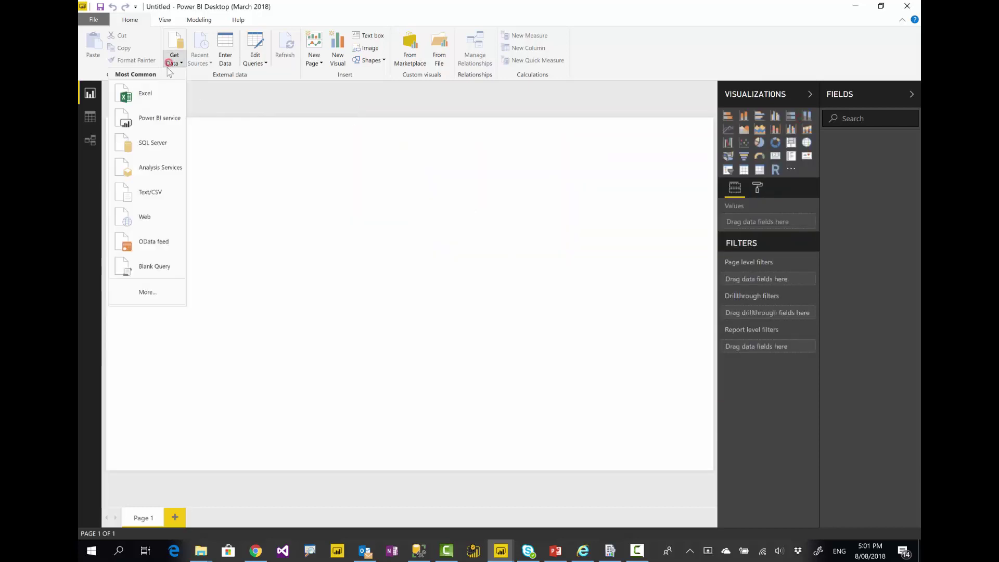
pyautogui.click(150, 168)
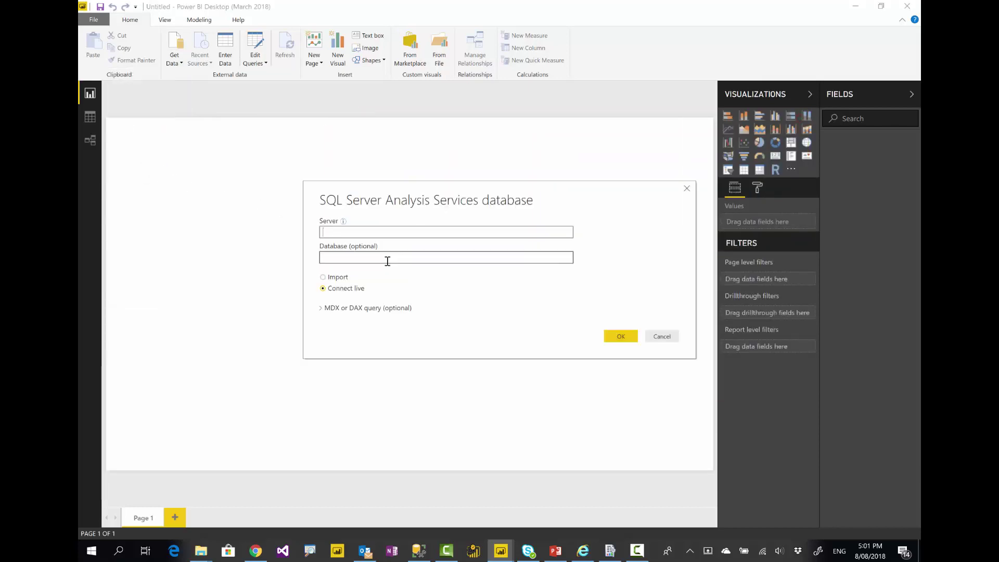
pyautogui.write('.')
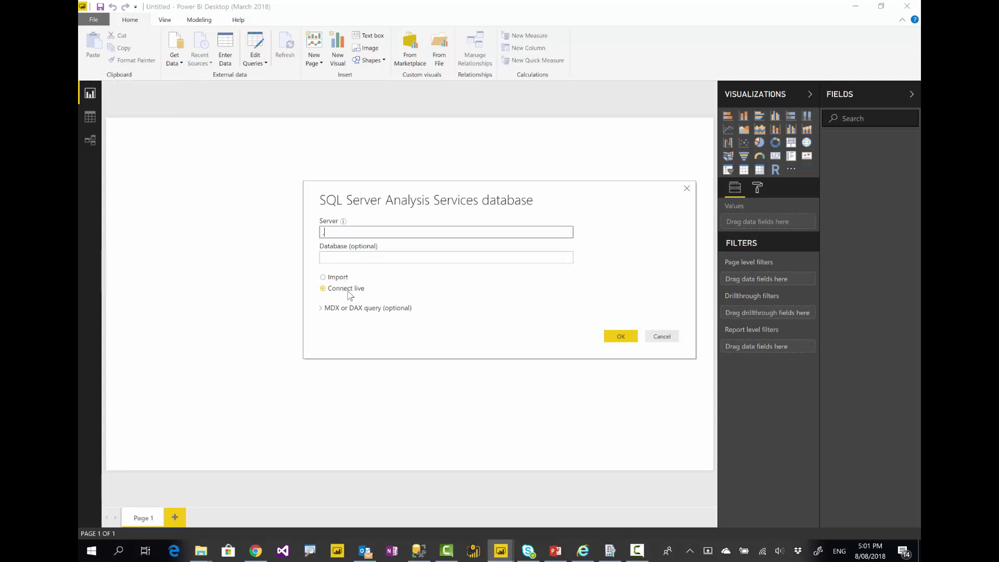
pyautogui.click(622, 338)
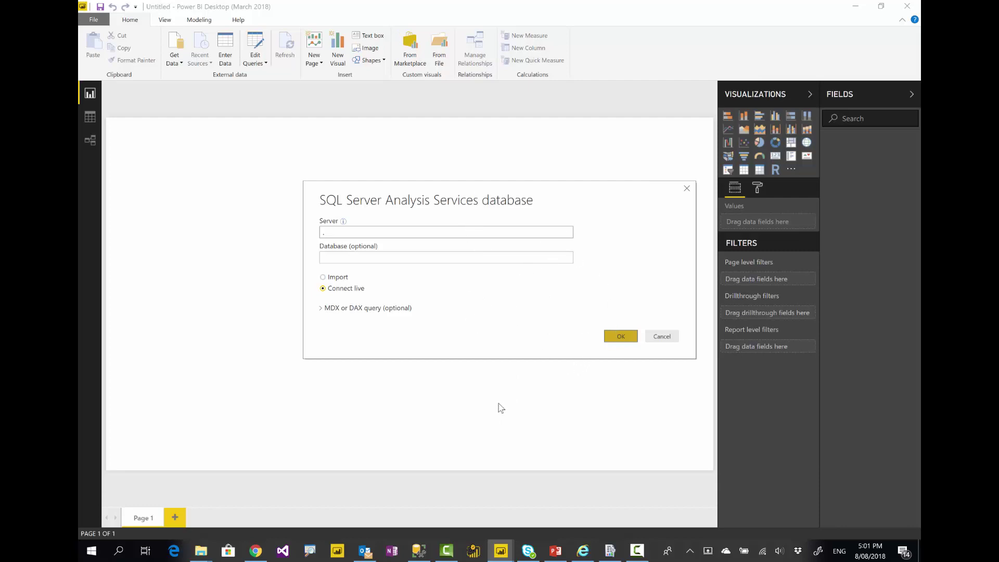
pyautogui.click(416, 554)
pyautogui.click(113, 68)
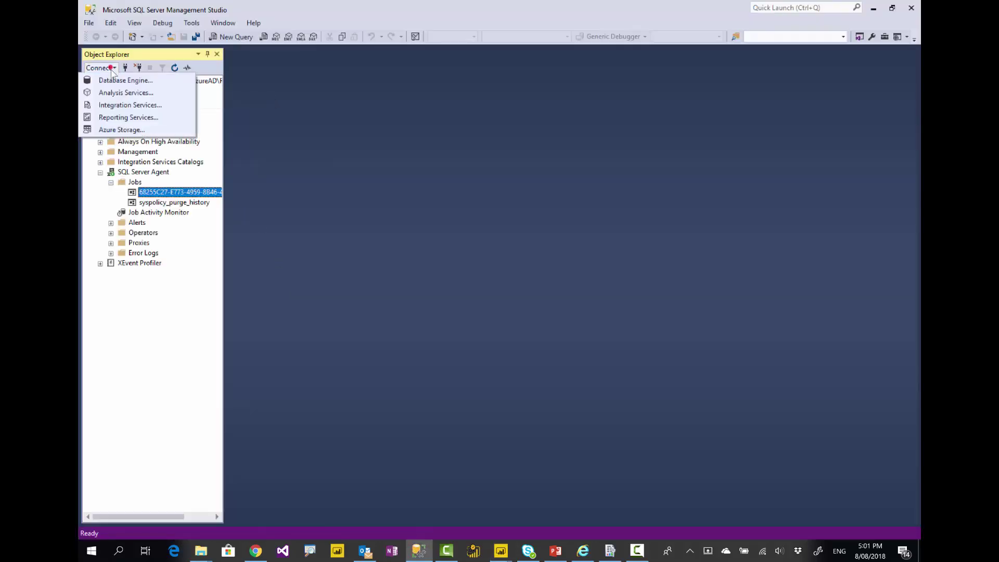
# Connect Object Explorer to Analysis Services server '.' and expand the Adventure Works Internet Sales database
pyautogui.click(118, 93)
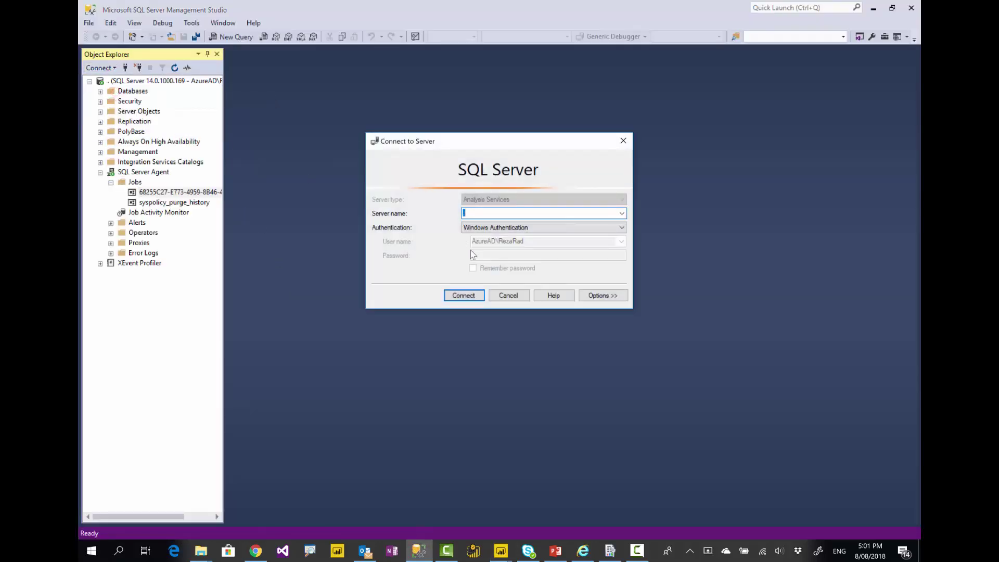
pyautogui.write('.')
pyautogui.click(463, 295)
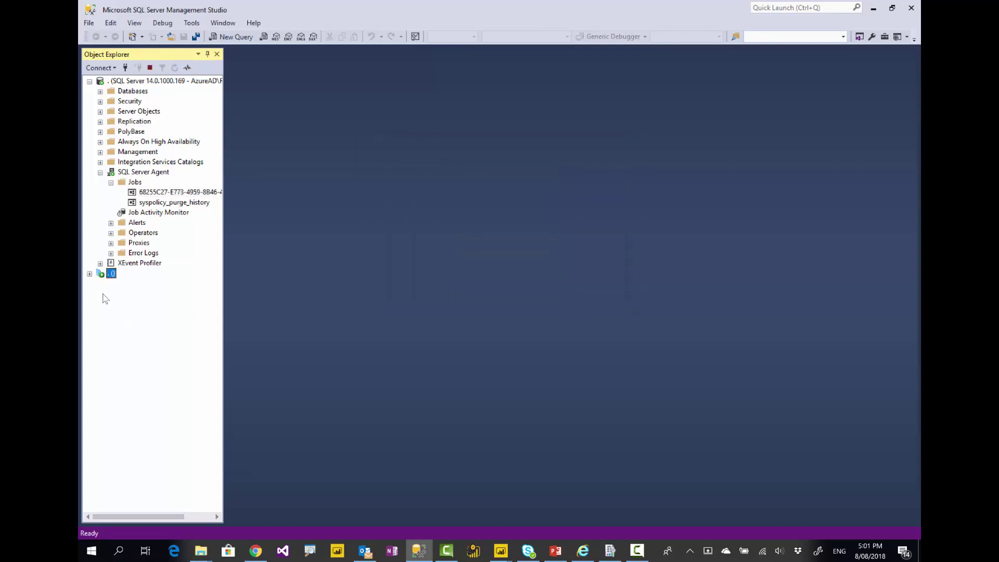
pyautogui.click(99, 283)
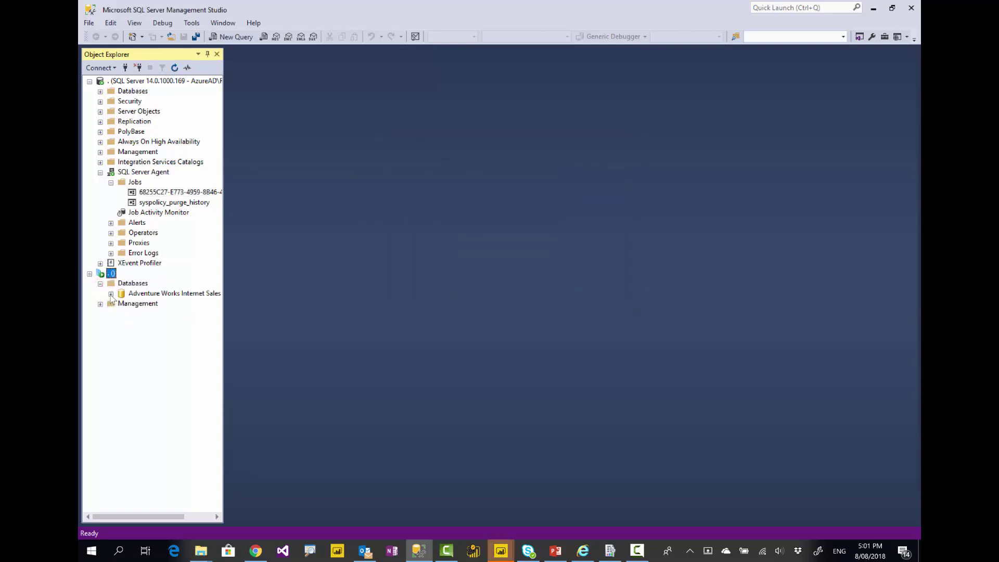
pyautogui.click(110, 293)
pyautogui.click(156, 294)
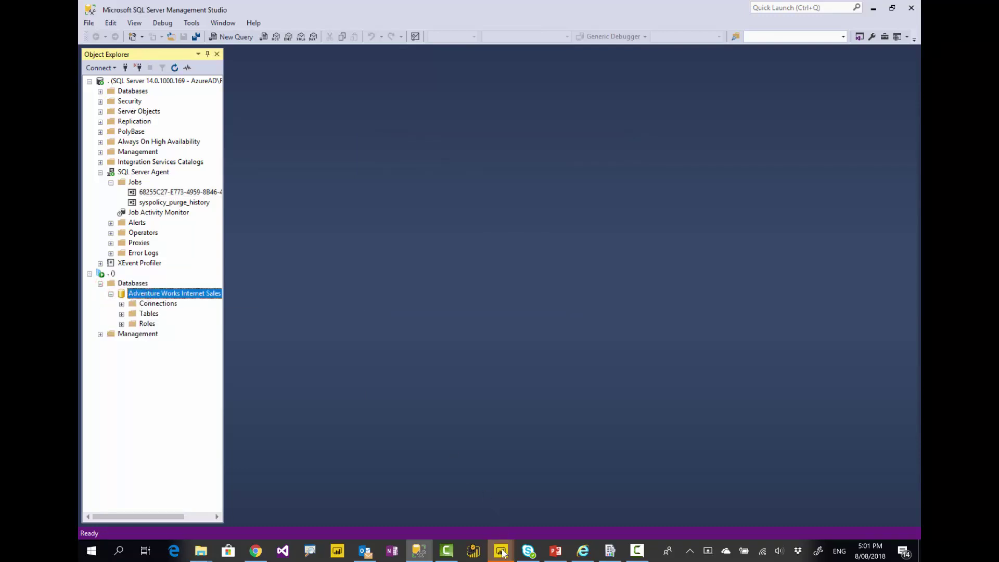
pyautogui.moveTo(502, 552)
pyautogui.click(552, 510)
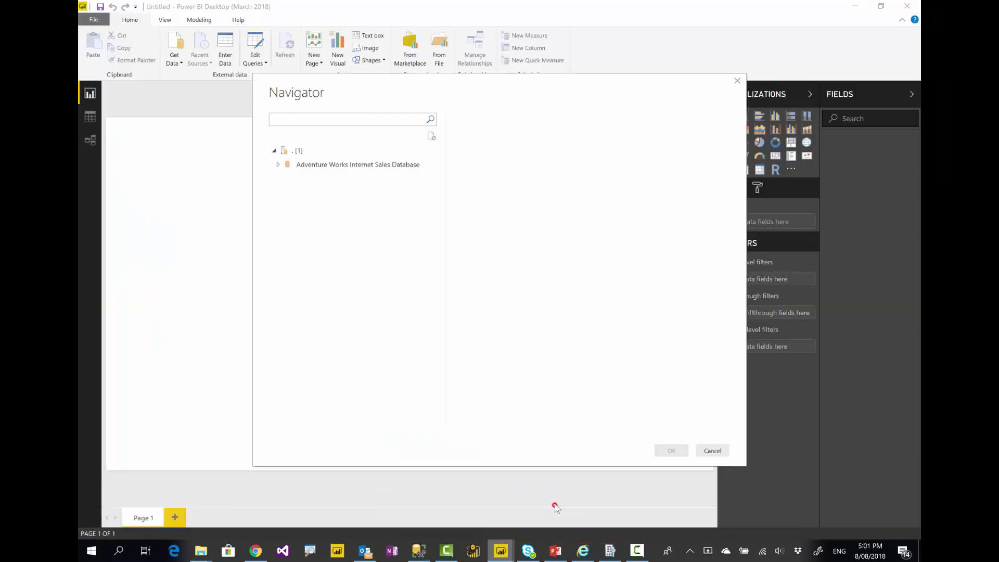
# In the Navigator, choose the Adventure Works Internet Sales Model and connect to it live
pyautogui.click(278, 166)
pyautogui.click(328, 179)
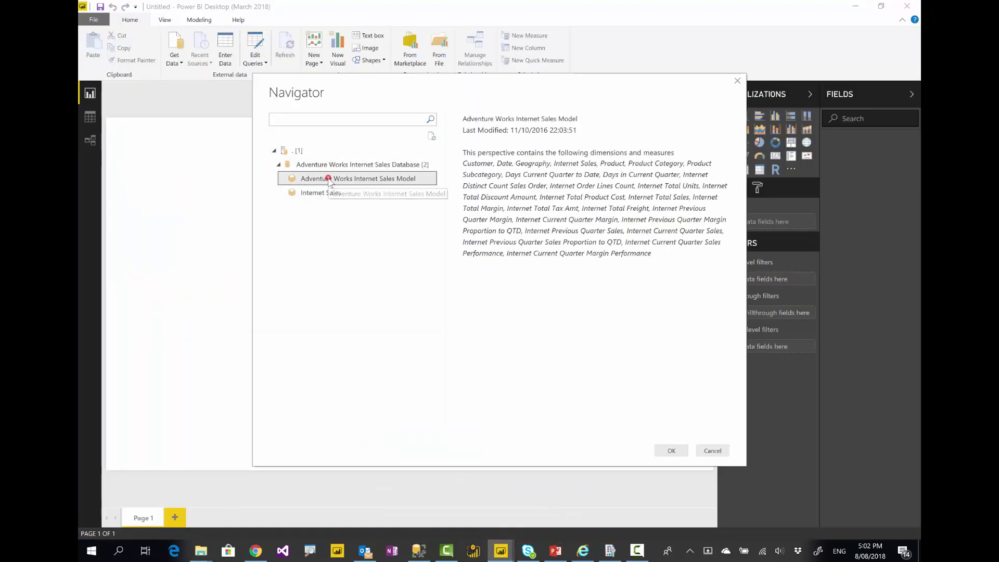
pyautogui.click(669, 452)
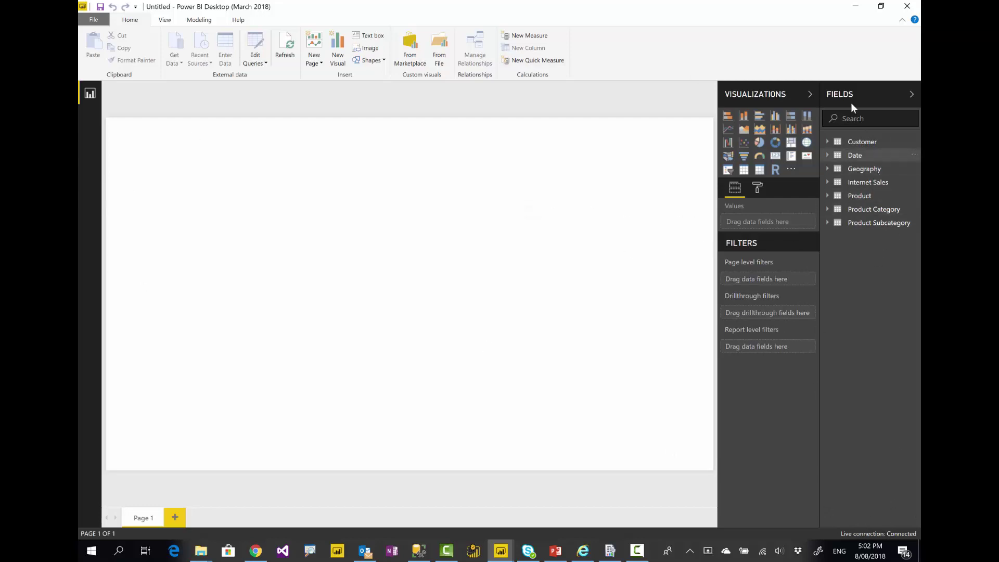
# Chart Internet Total Sales by Customer Education as columns and paste a duplicate of the chart
pyautogui.click(827, 182)
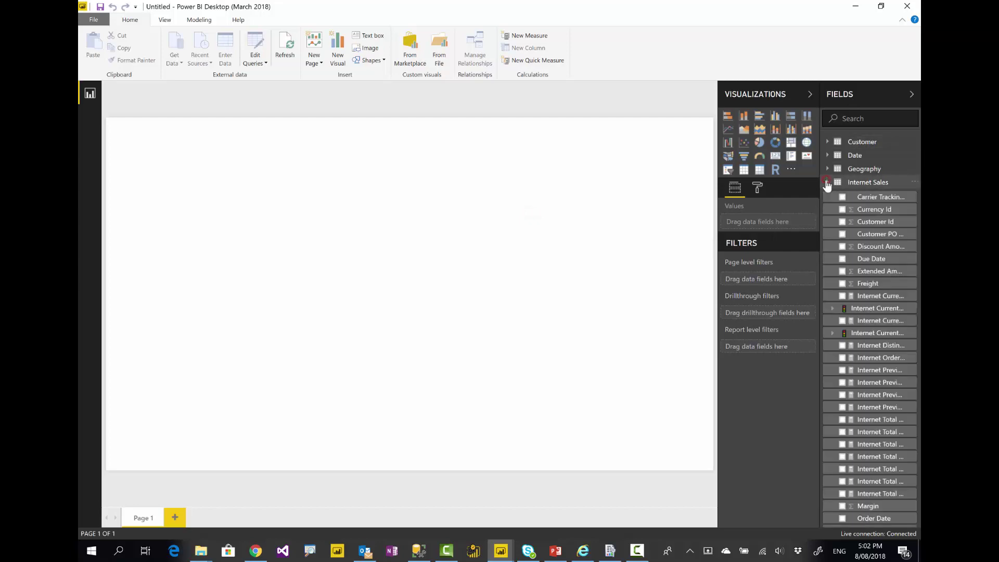
pyautogui.scroll(-5, 859, 442)
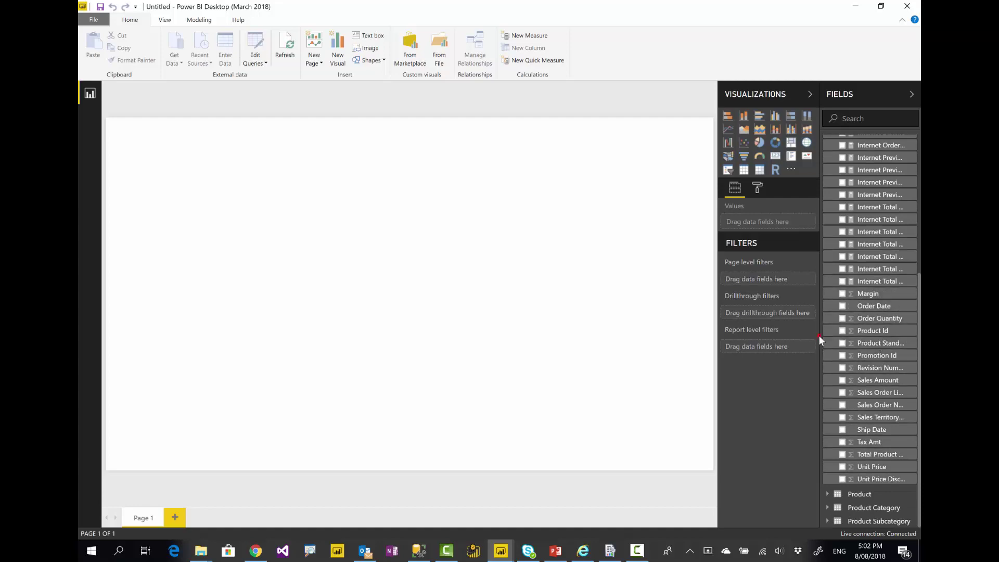
pyautogui.moveTo(820, 336); pyautogui.dragTo(771, 340)
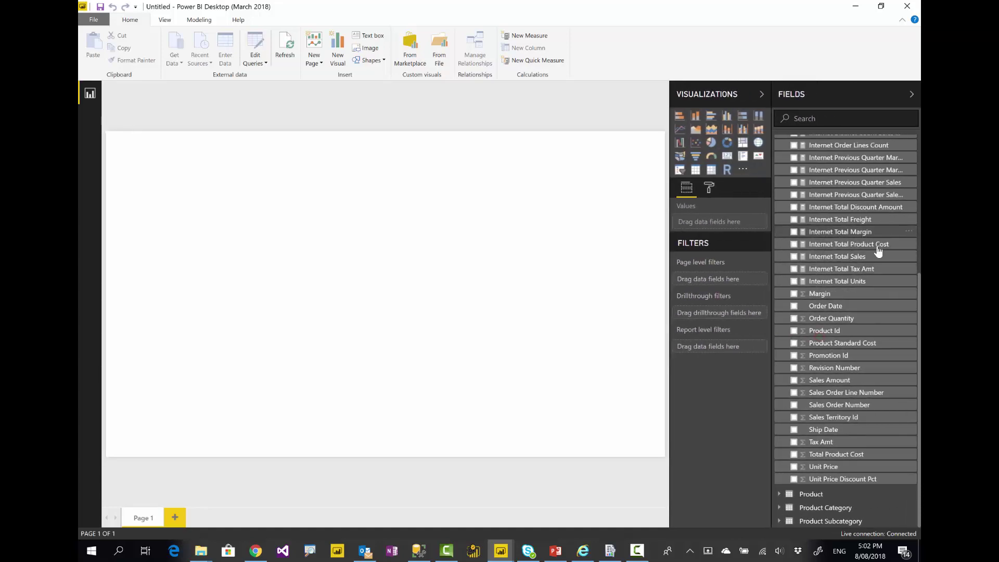
pyautogui.moveTo(837, 256); pyautogui.dragTo(268, 307)
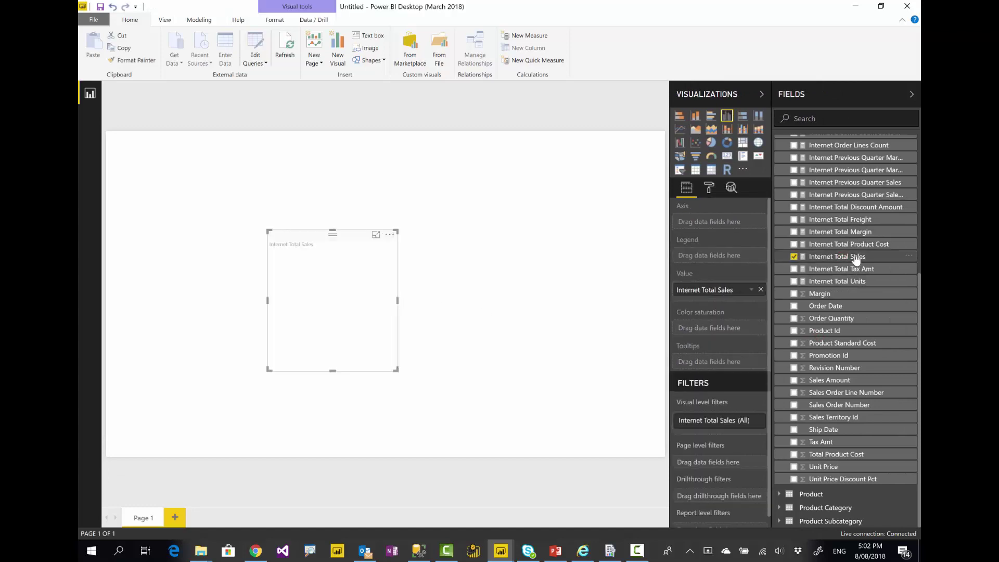
pyautogui.scroll(5, 848, 223)
pyautogui.click(779, 142)
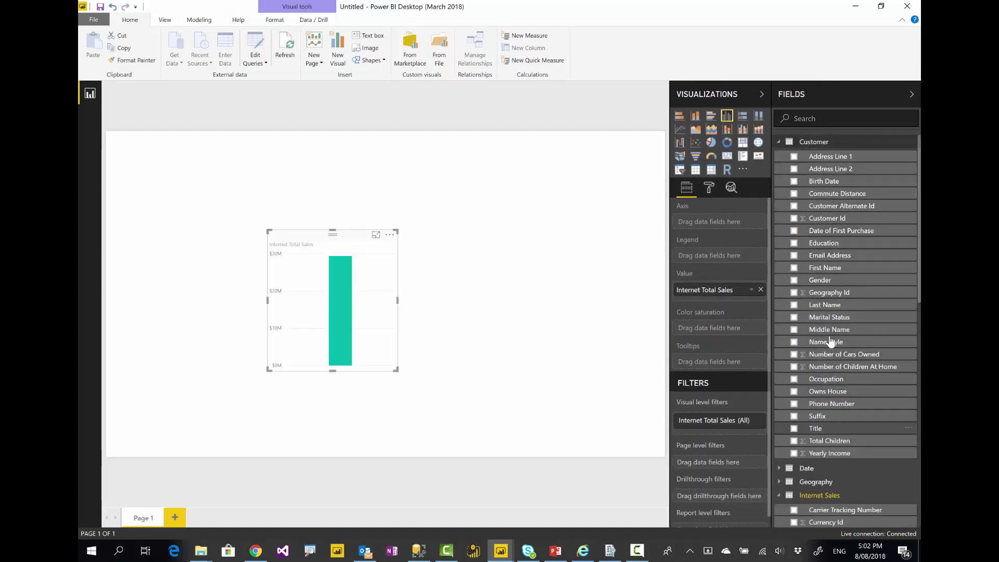
pyautogui.moveTo(833, 244); pyautogui.dragTo(283, 237)
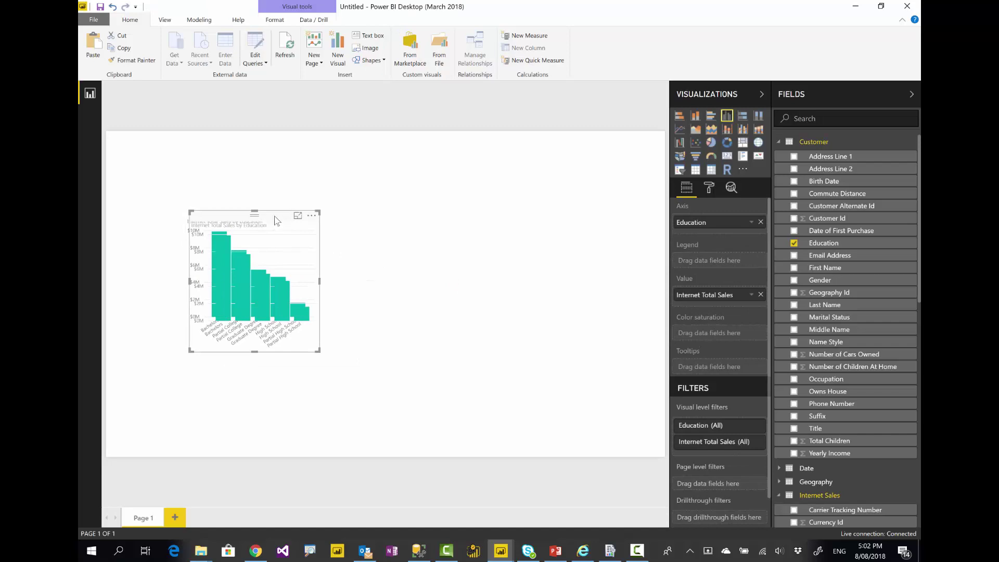
pyautogui.hotkey('ctrl', 'c')
pyautogui.hotkey('ctrl', 'v')
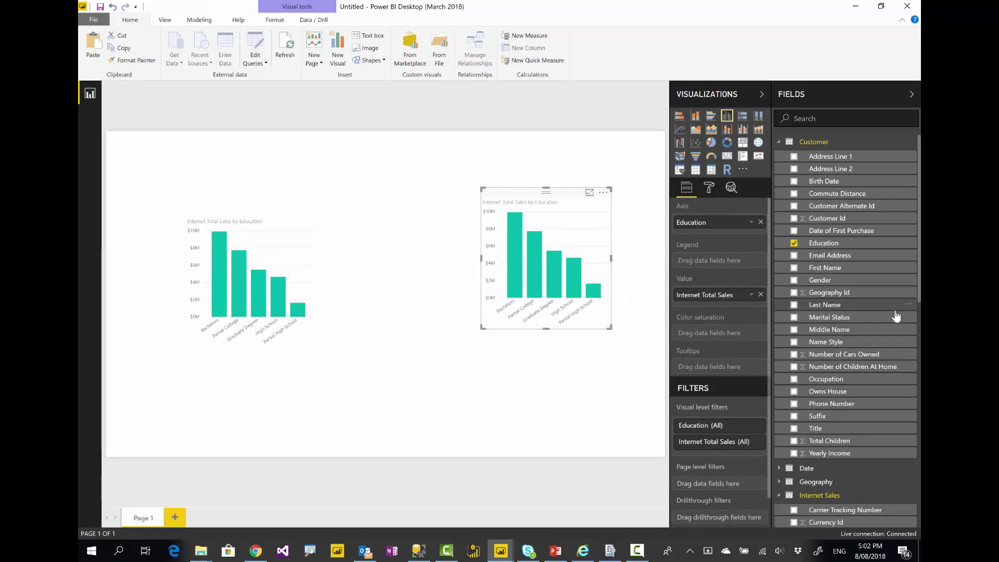
# Replace Education with Geography City on the copied chart and make it a Map visual
pyautogui.scroll(-3, 896, 316)
pyautogui.click(778, 369)
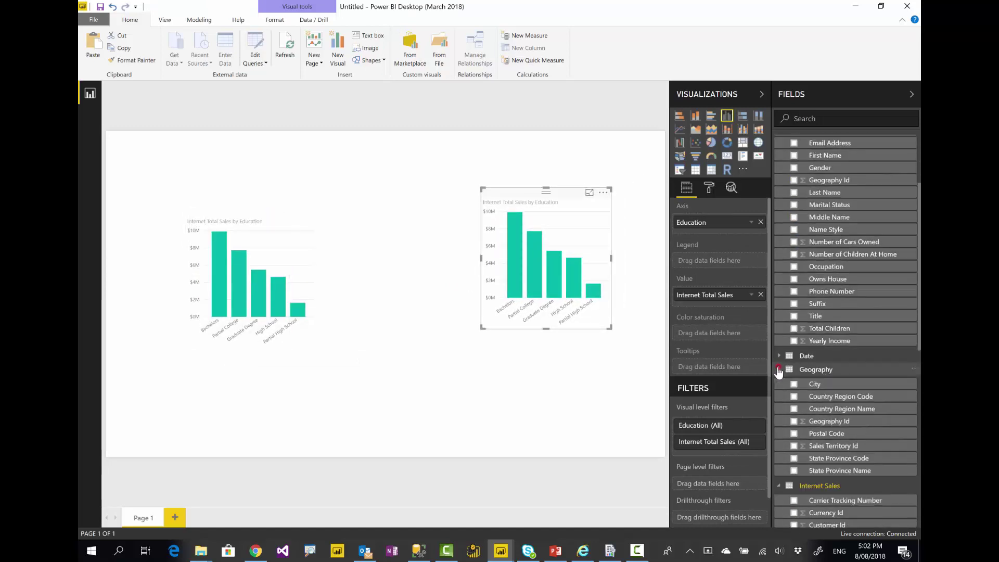
pyautogui.click(761, 221)
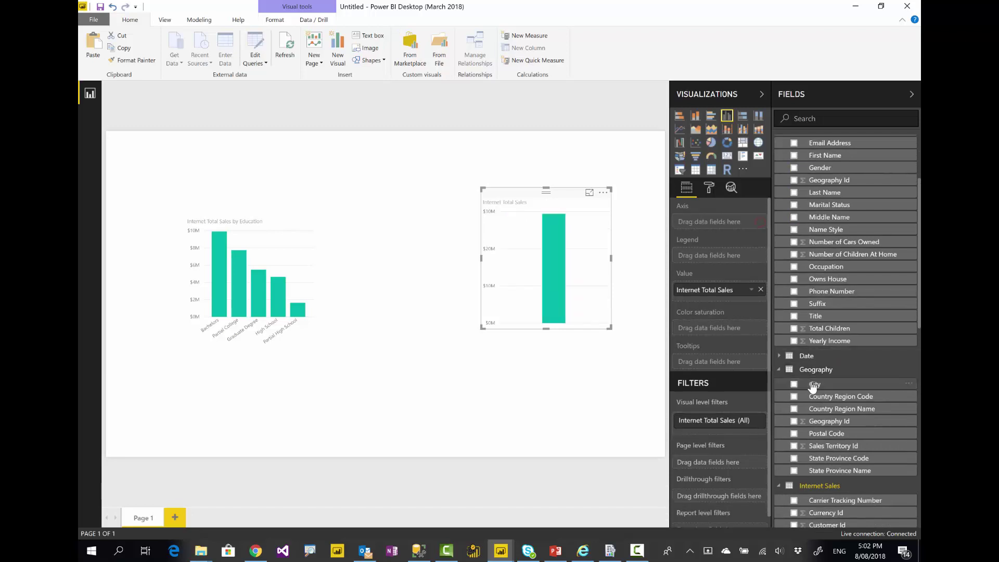
pyautogui.moveTo(814, 383); pyautogui.dragTo(726, 229)
pyautogui.moveTo(718, 224); pyautogui.dragTo(716, 220)
pyautogui.click(757, 145)
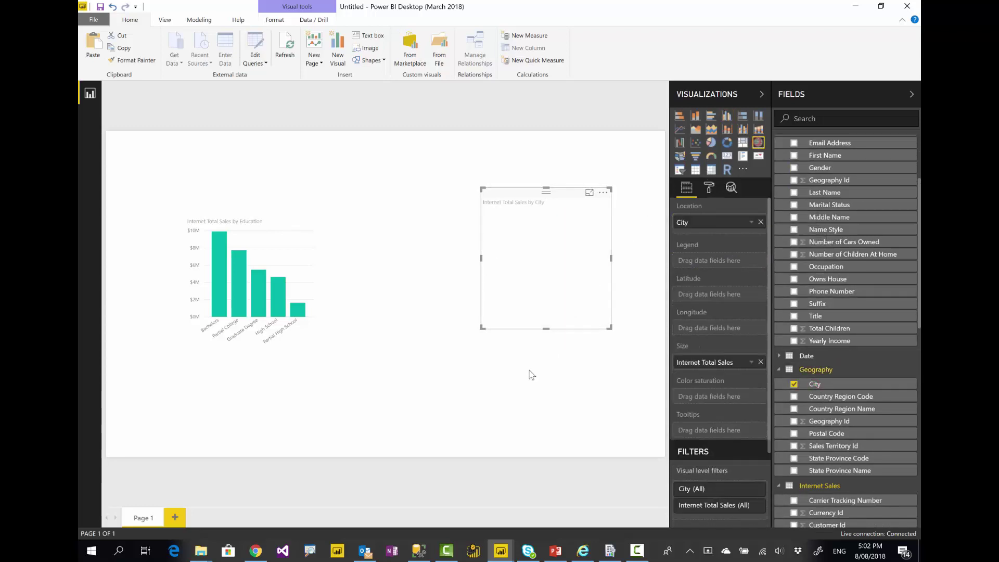
# Enlarge the City map and the Education bar chart on the canvas
pyautogui.moveTo(438, 371); pyautogui.dragTo(386, 406)
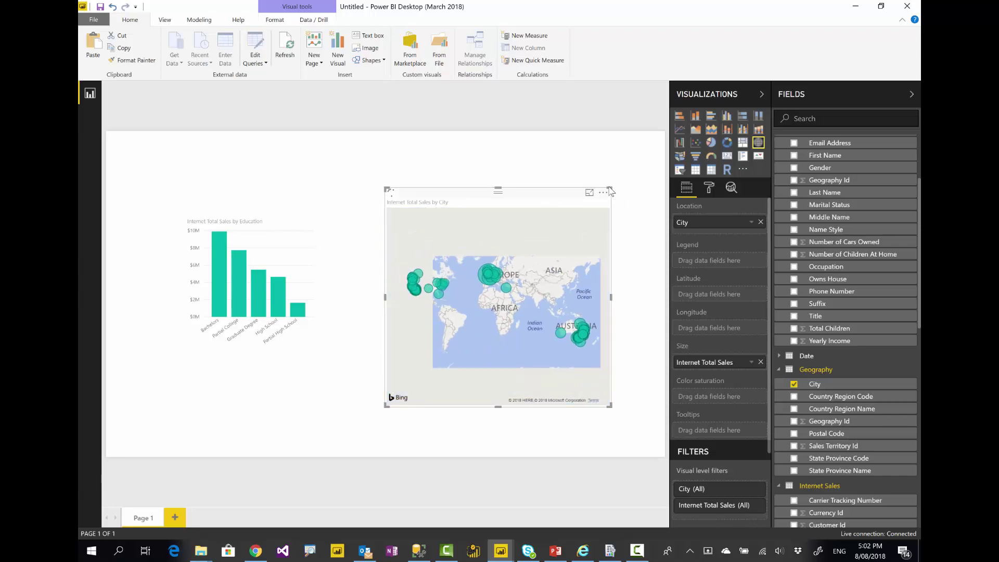
pyautogui.moveTo(610, 189); pyautogui.dragTo(650, 156)
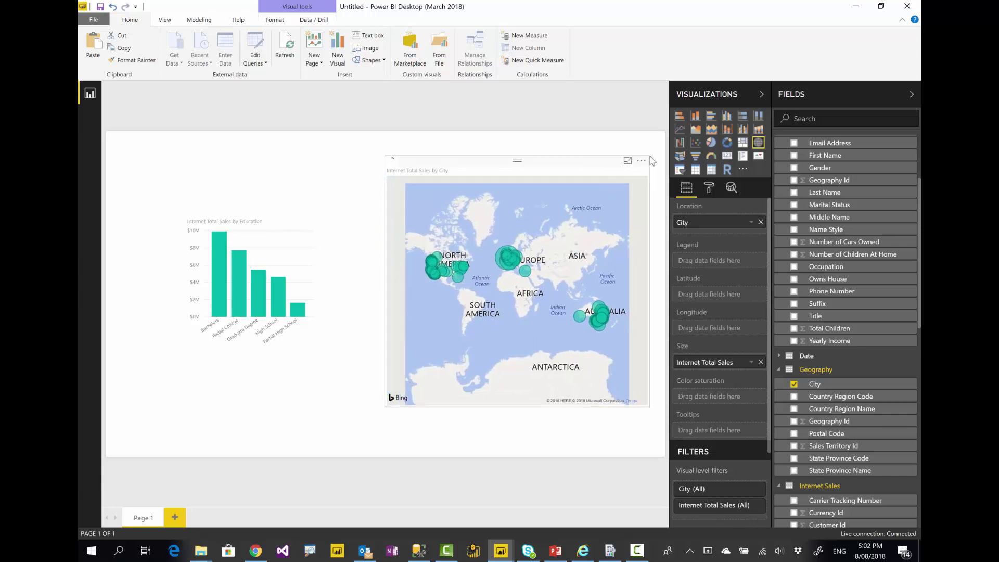
pyautogui.click(230, 216)
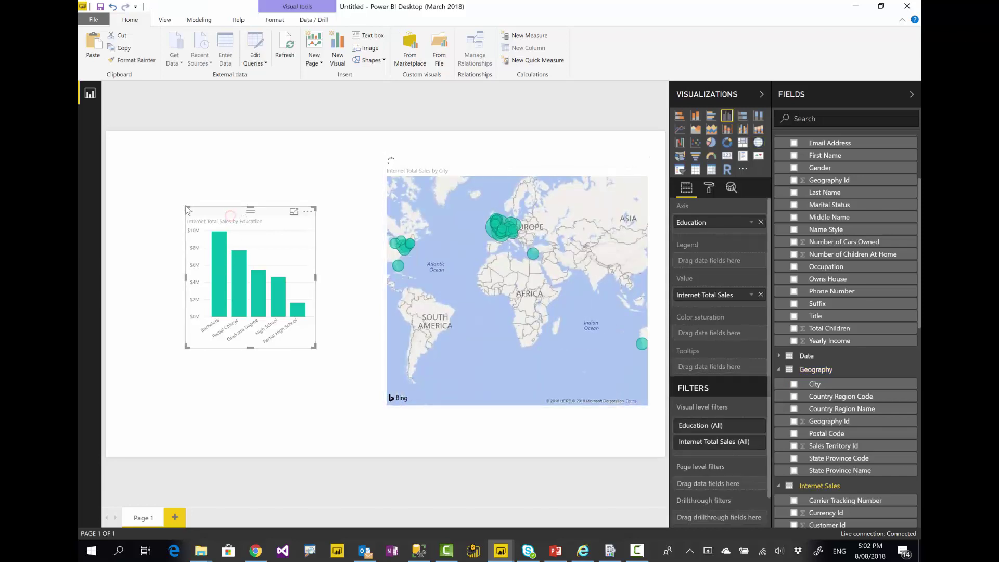
pyautogui.moveTo(188, 208); pyautogui.dragTo(123, 165)
pyautogui.moveTo(315, 348); pyautogui.dragTo(362, 406)
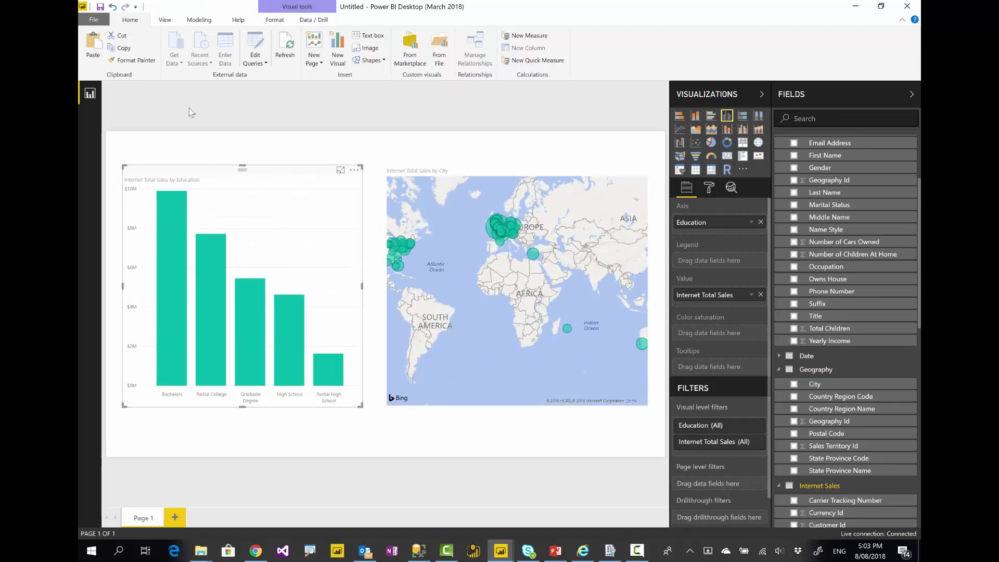
# Save the report under the file name 'Live Sample' with Save As
pyautogui.click(94, 20)
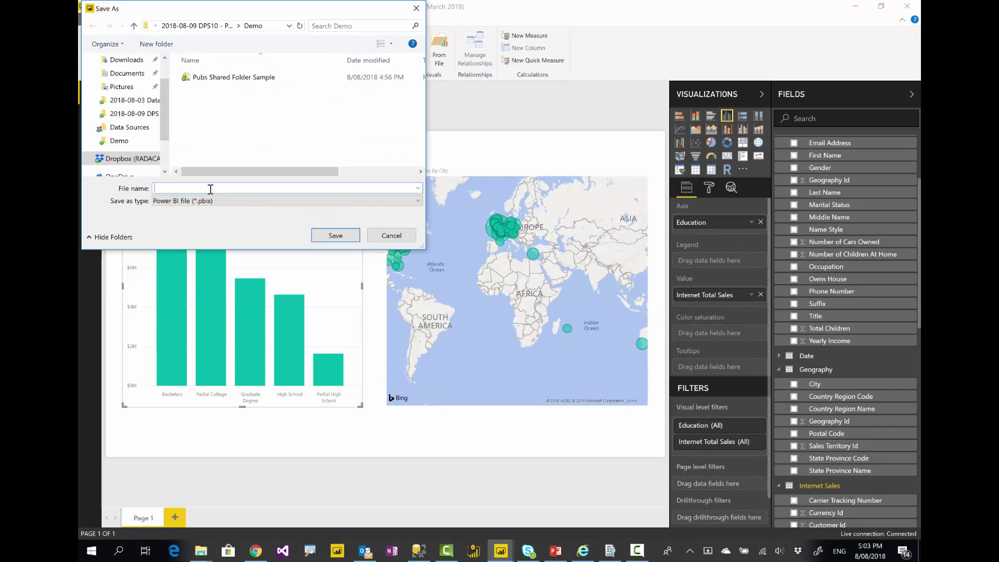
pyautogui.write('Live Sample')
pyautogui.press('Return')
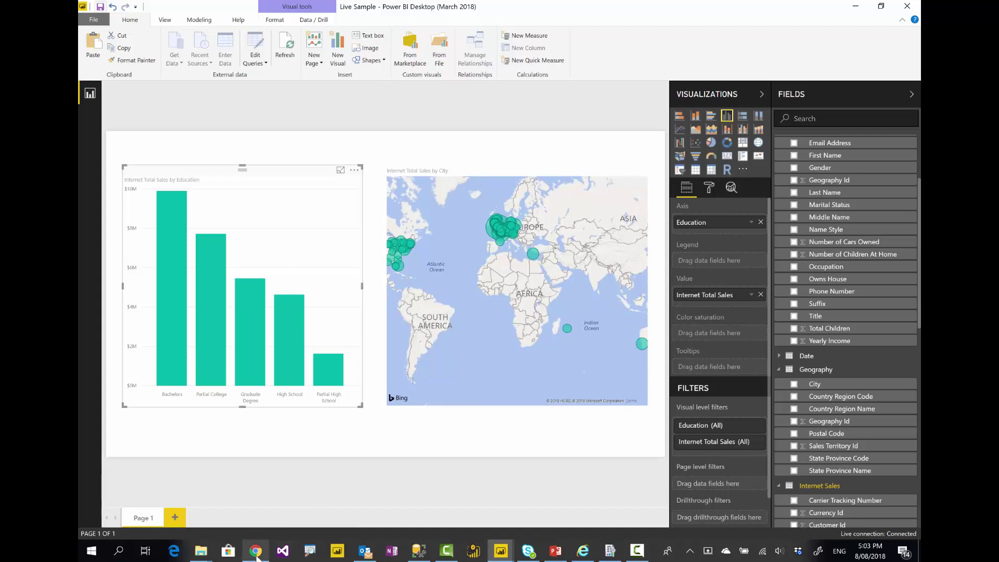
# Upload the Live Sample file to the report server's Home folder and open the report
pyautogui.click(582, 551)
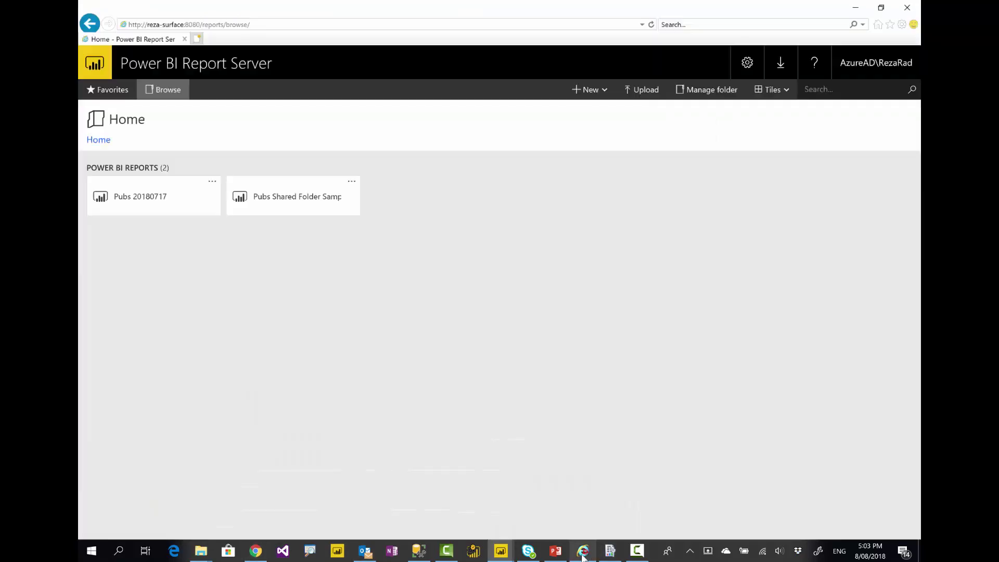
pyautogui.click(643, 99)
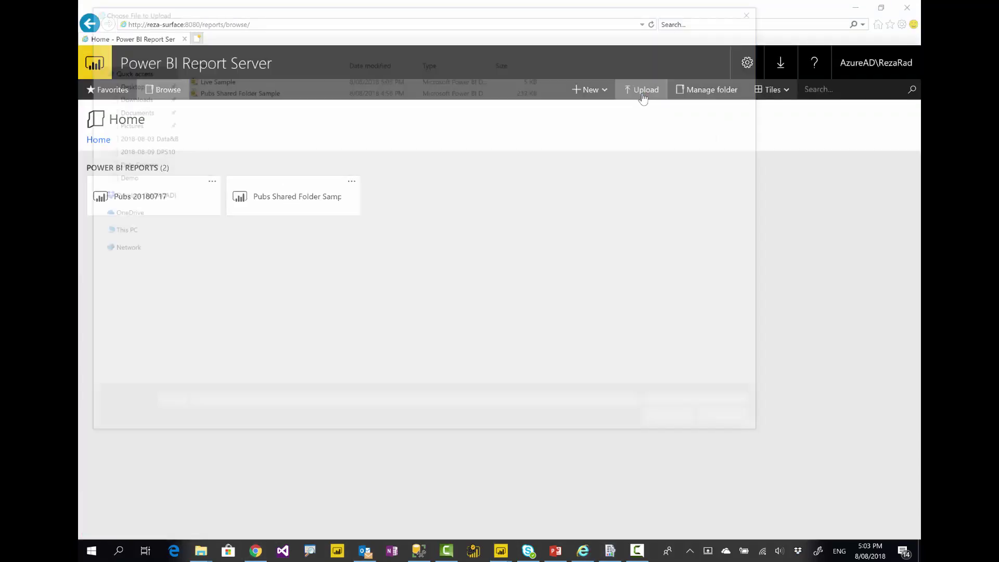
pyautogui.doubleClick(201, 78)
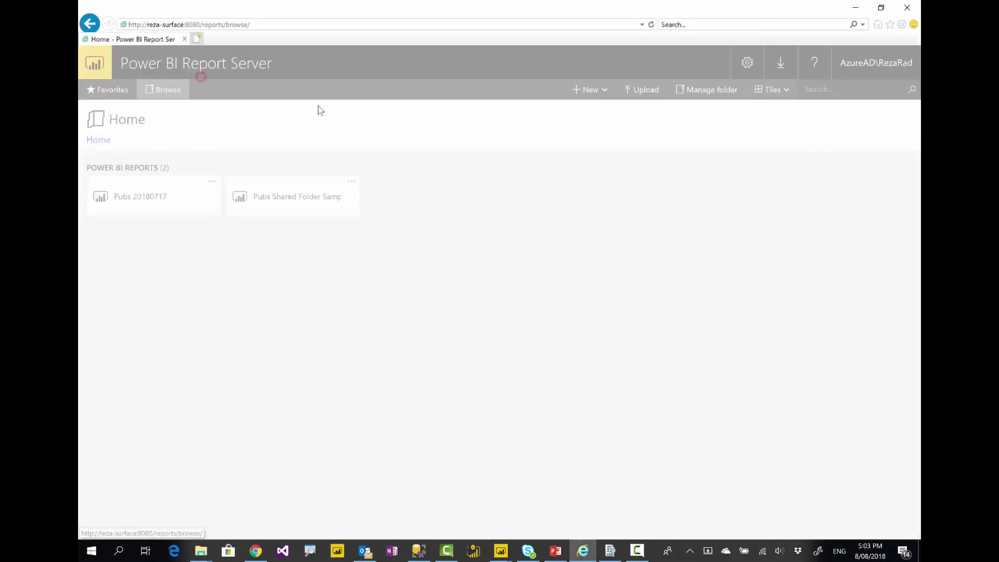
pyautogui.click(604, 221)
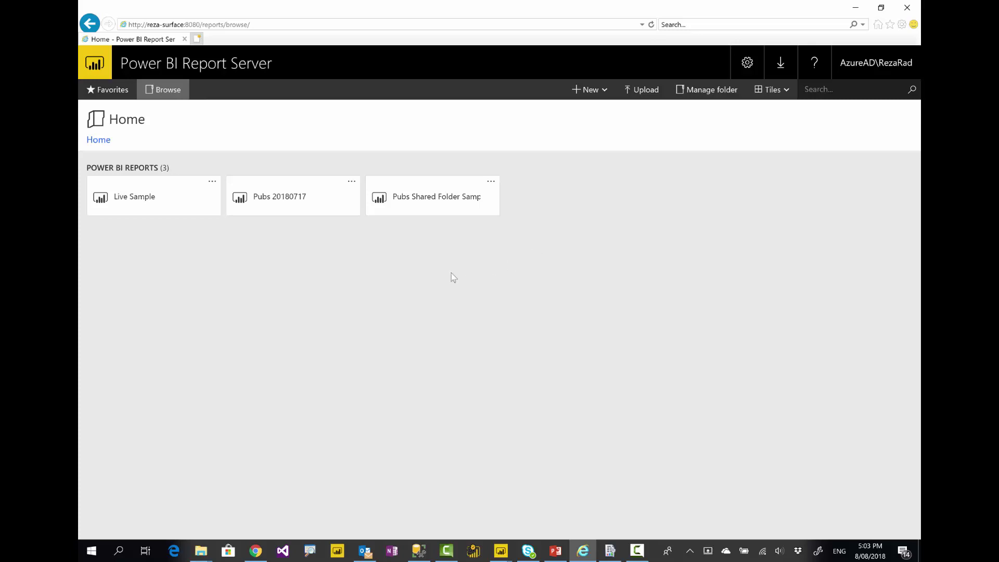
pyautogui.click(164, 202)
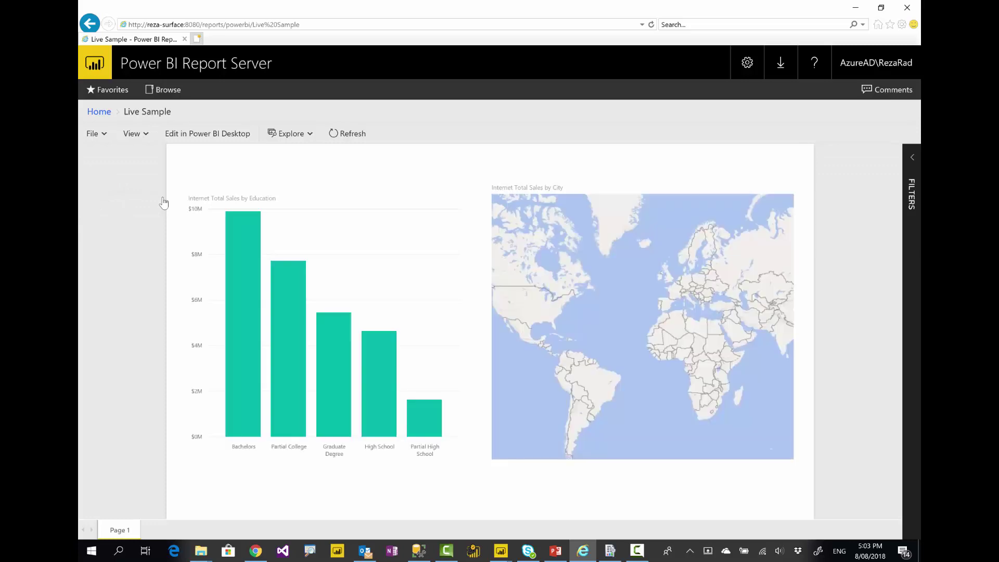
# Cross-highlight Bachelors and Partial College sales, then return Home and open Live Sample's actions menu
pyautogui.click(247, 305)
pyautogui.click(287, 345)
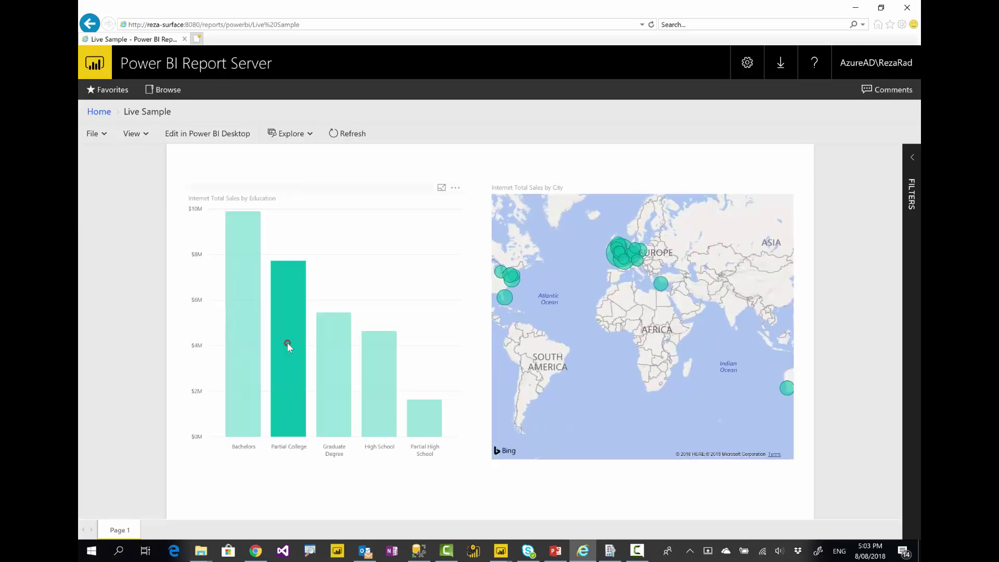
pyautogui.click(244, 352)
pyautogui.click(244, 350)
pyautogui.click(99, 111)
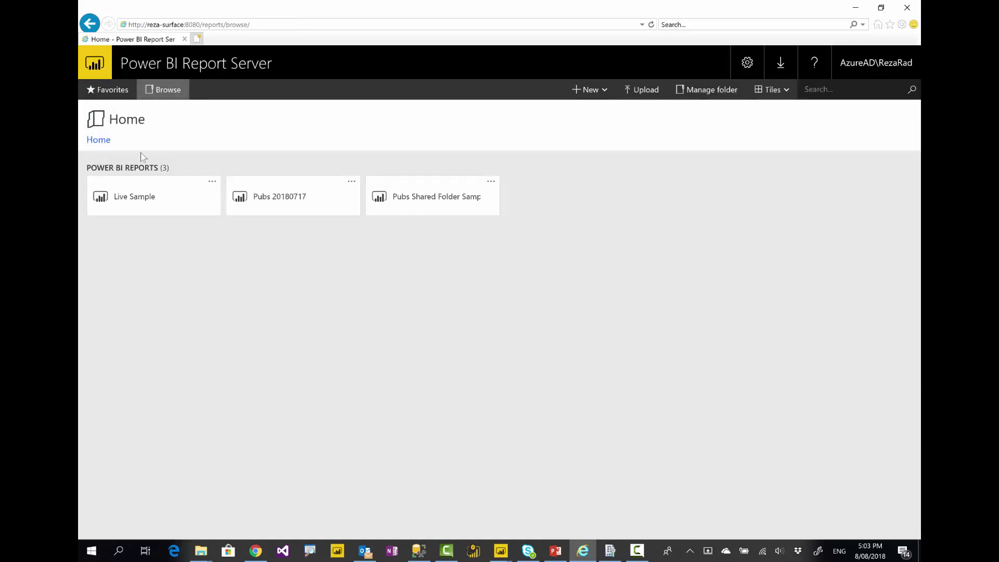
pyautogui.click(217, 182)
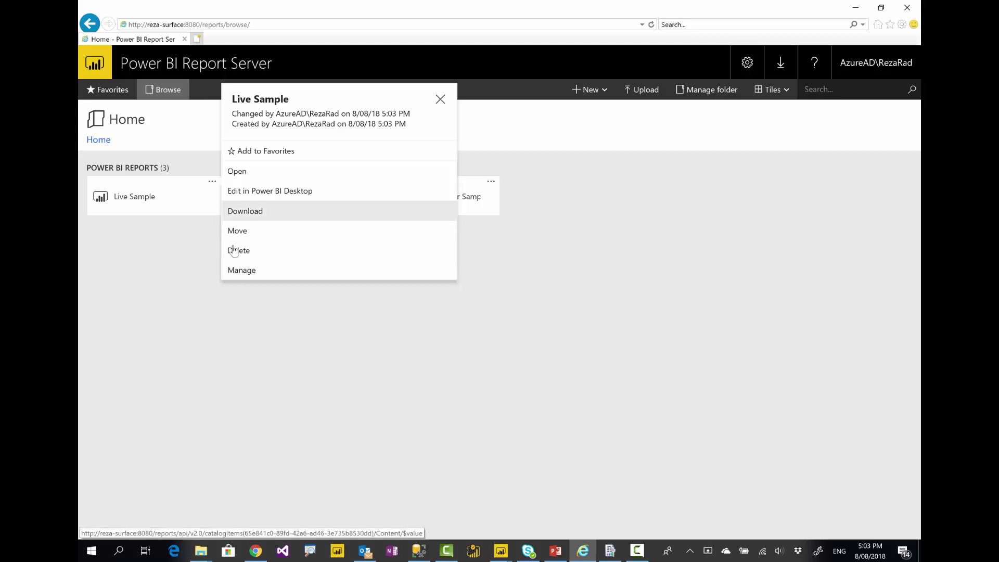
# Open Manage for Live Sample and review its Data sources page
pyautogui.click(242, 272)
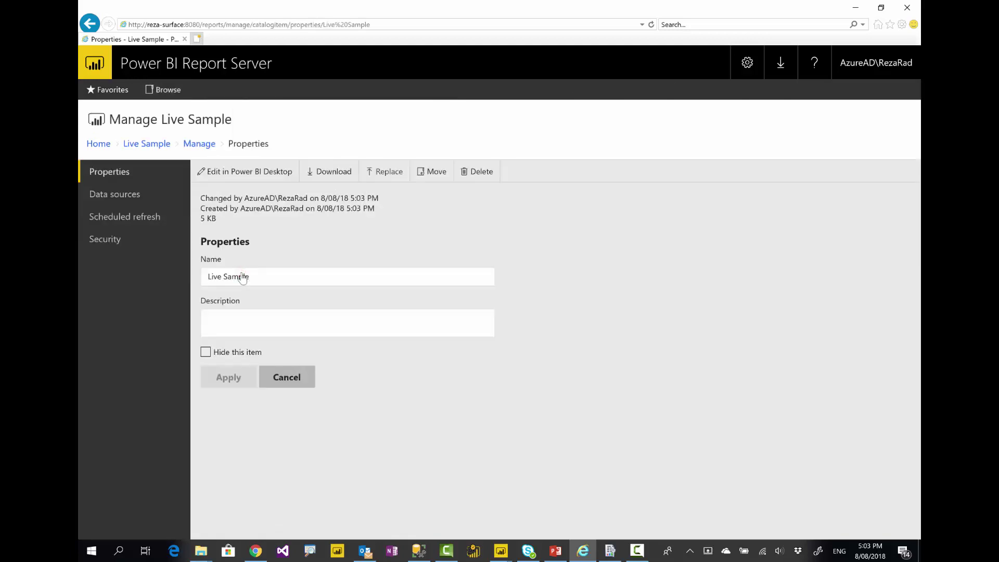
pyautogui.click(120, 200)
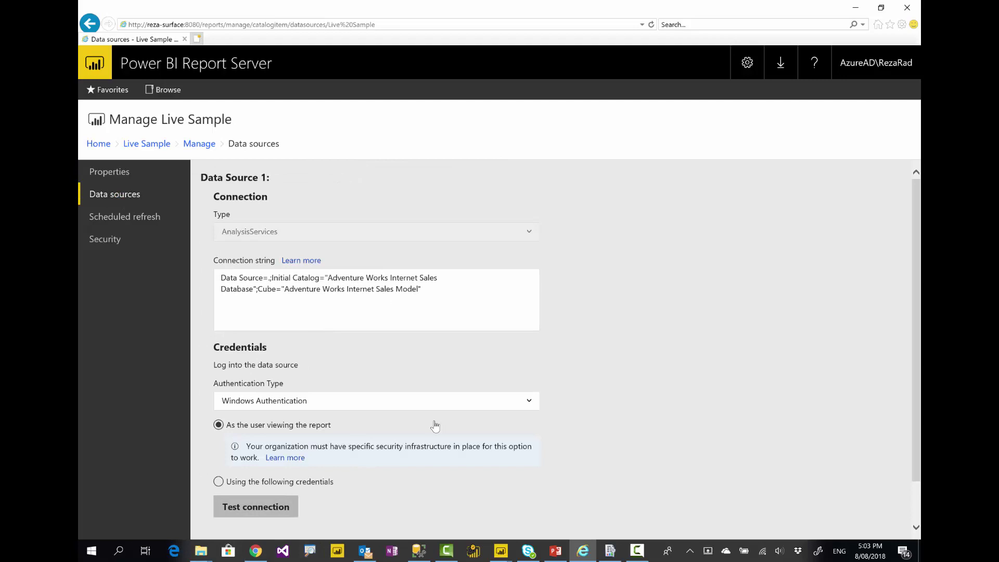
pyautogui.scroll(-1, 435, 423)
pyautogui.scroll(1, 265, 287)
pyautogui.scroll(-1, 300, 445)
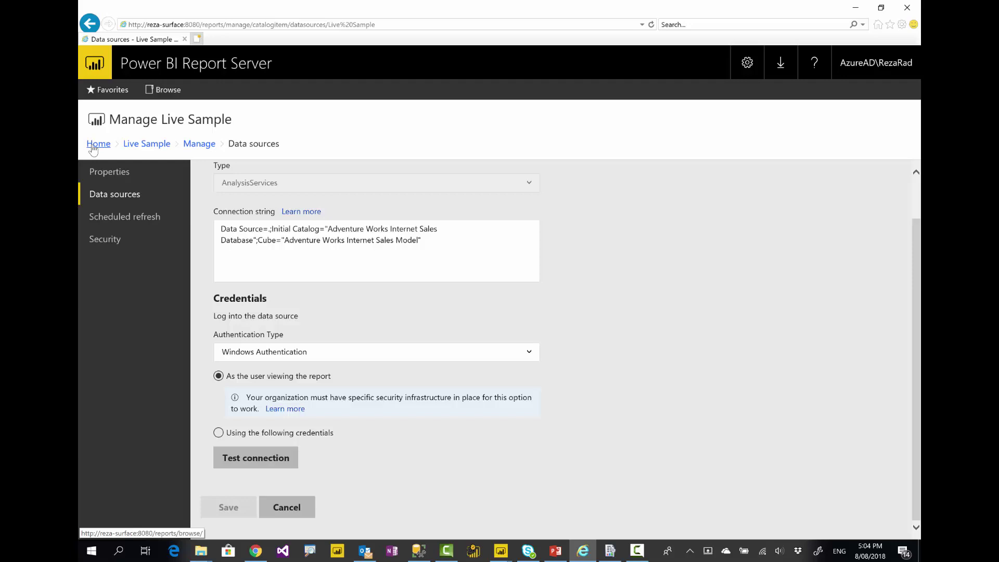
pyautogui.click(637, 551)
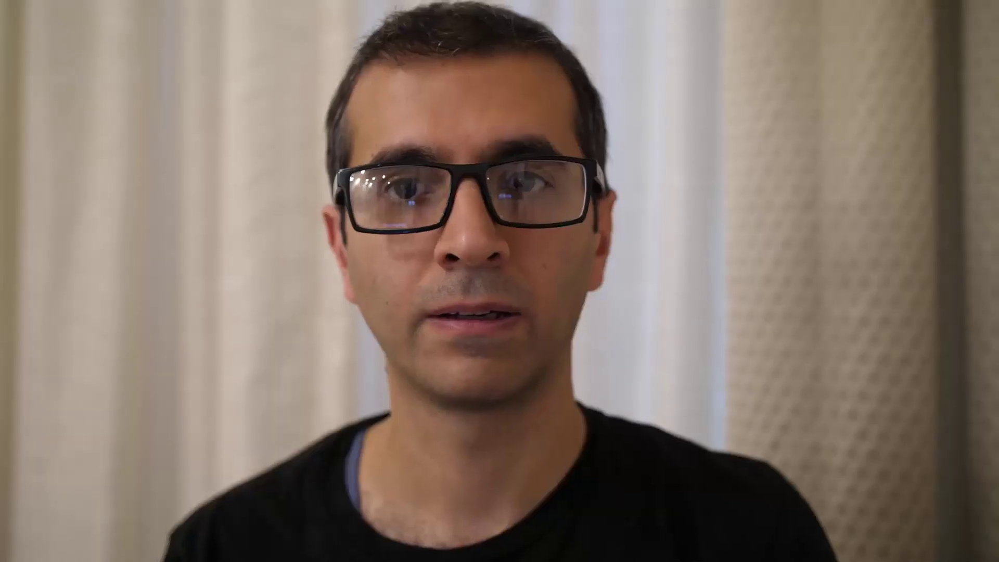